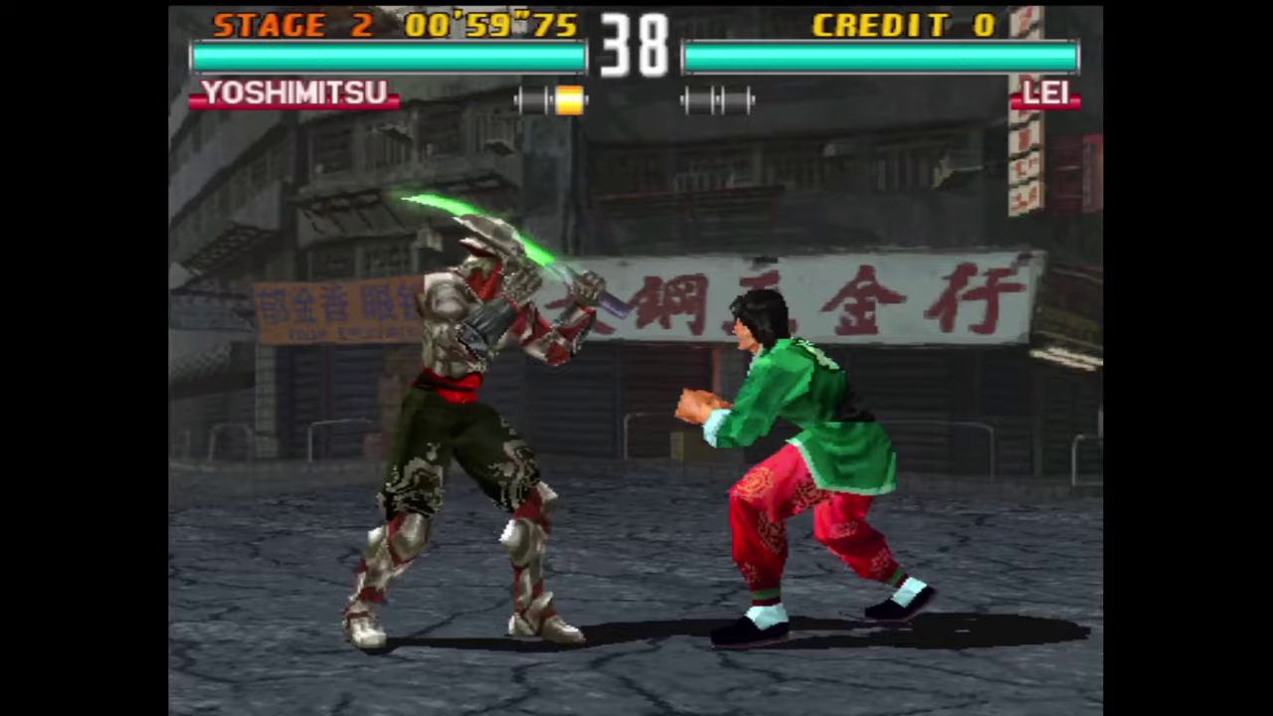
Set the Enhancements internal resolution scale to 9x (for 4K) and return the game to fullscreen
double_click(846, 171)
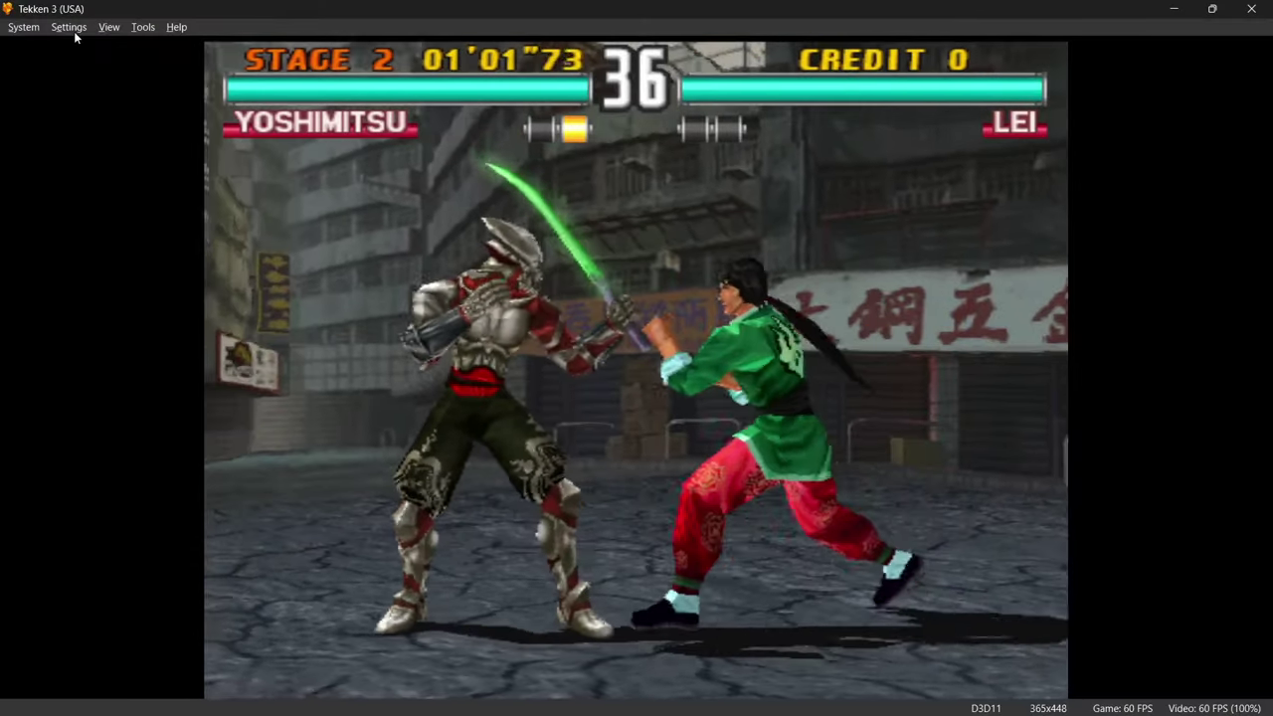
click(71, 29)
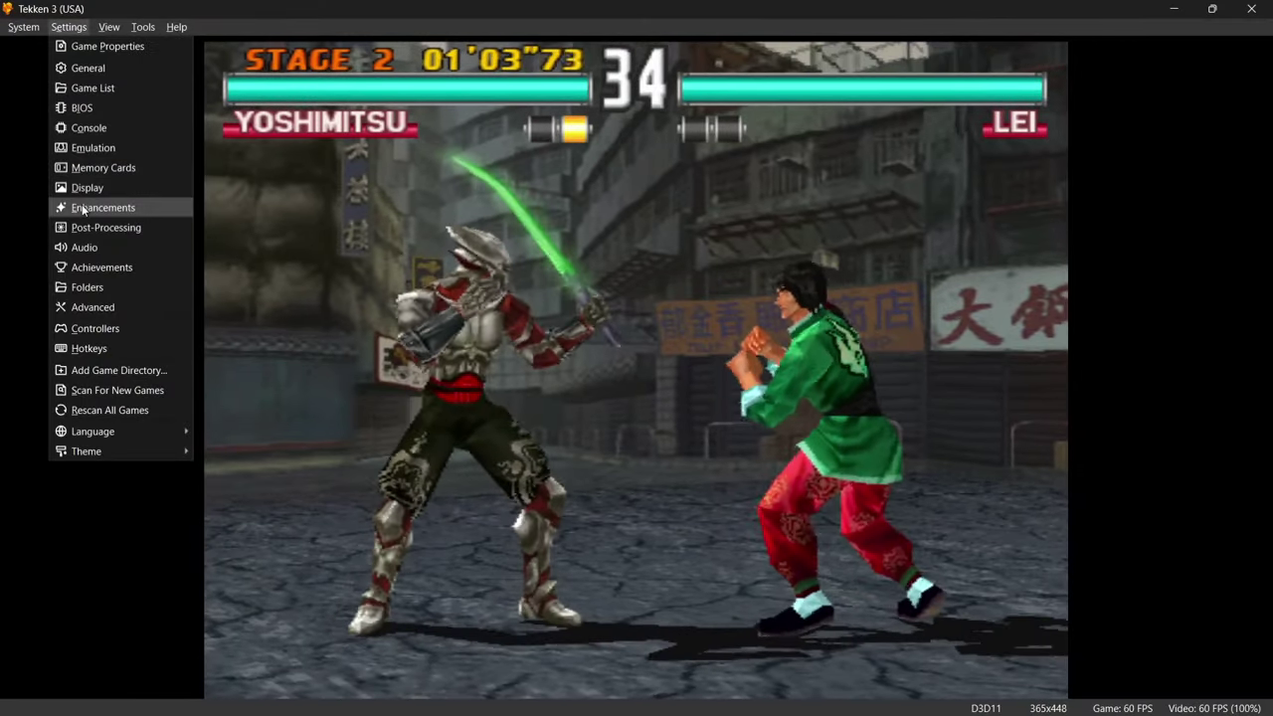
click(82, 209)
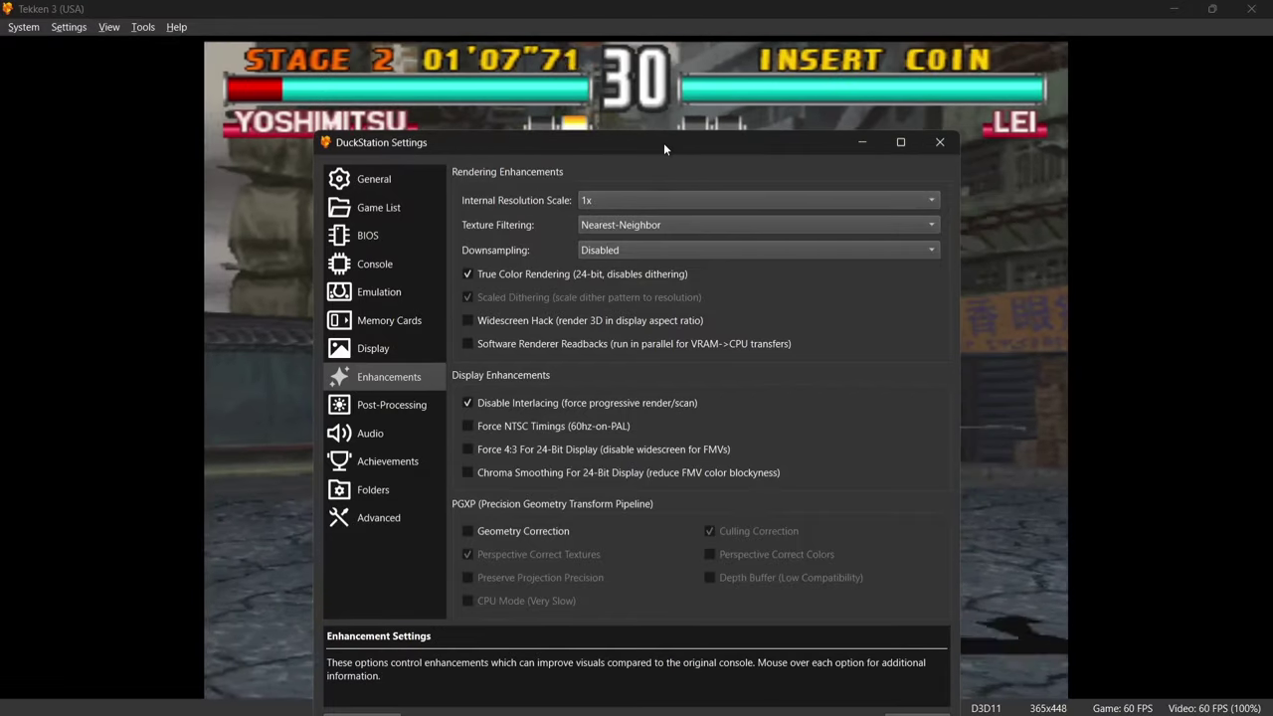
drag(663, 142, 914, 61)
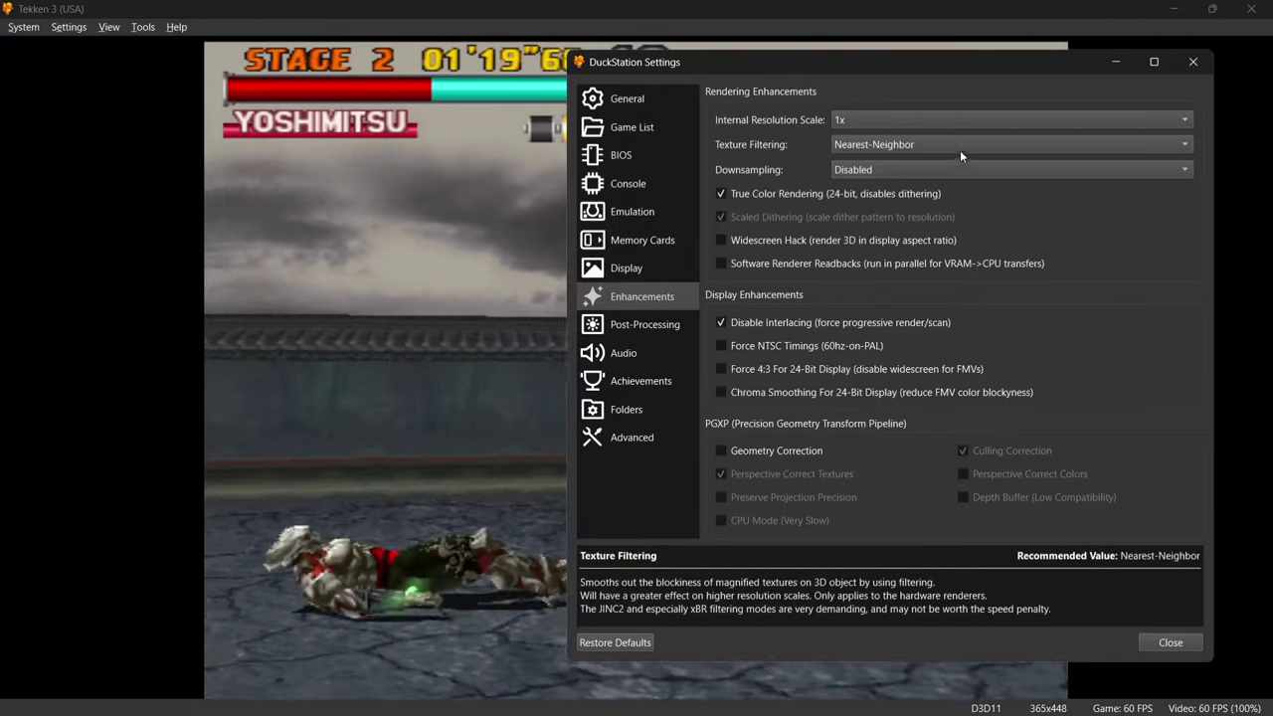
click(969, 121)
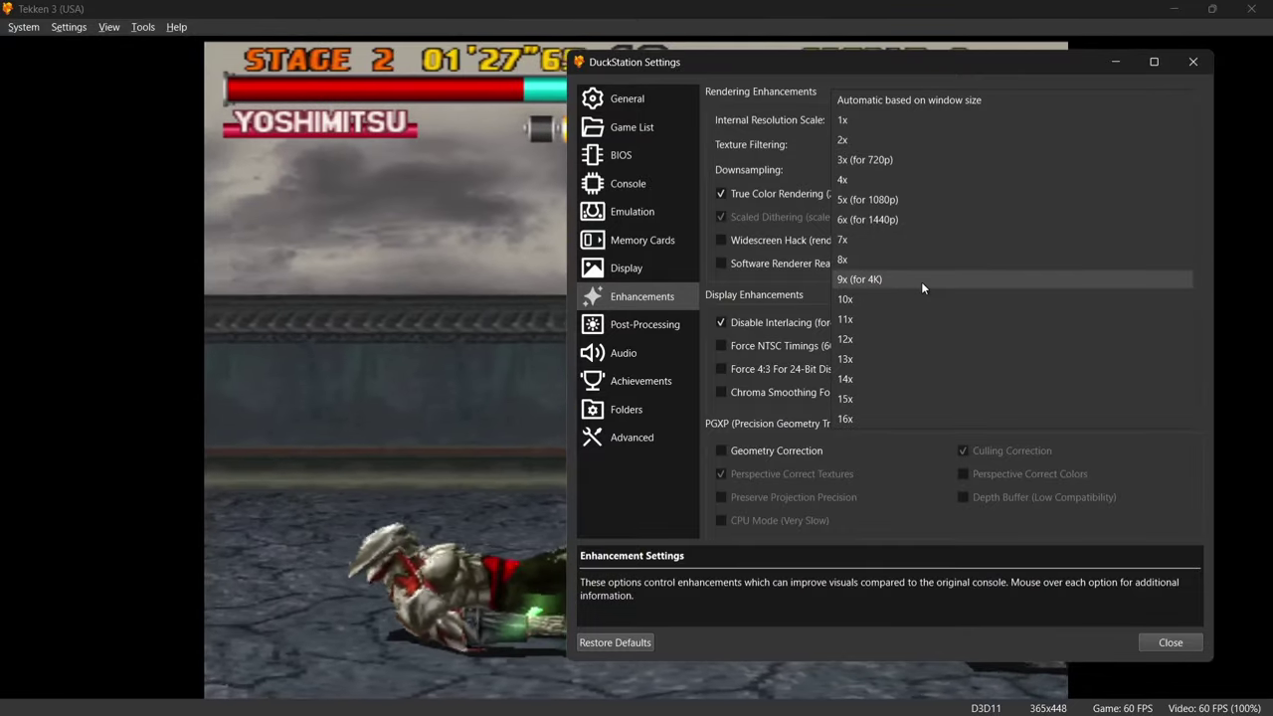
click(922, 284)
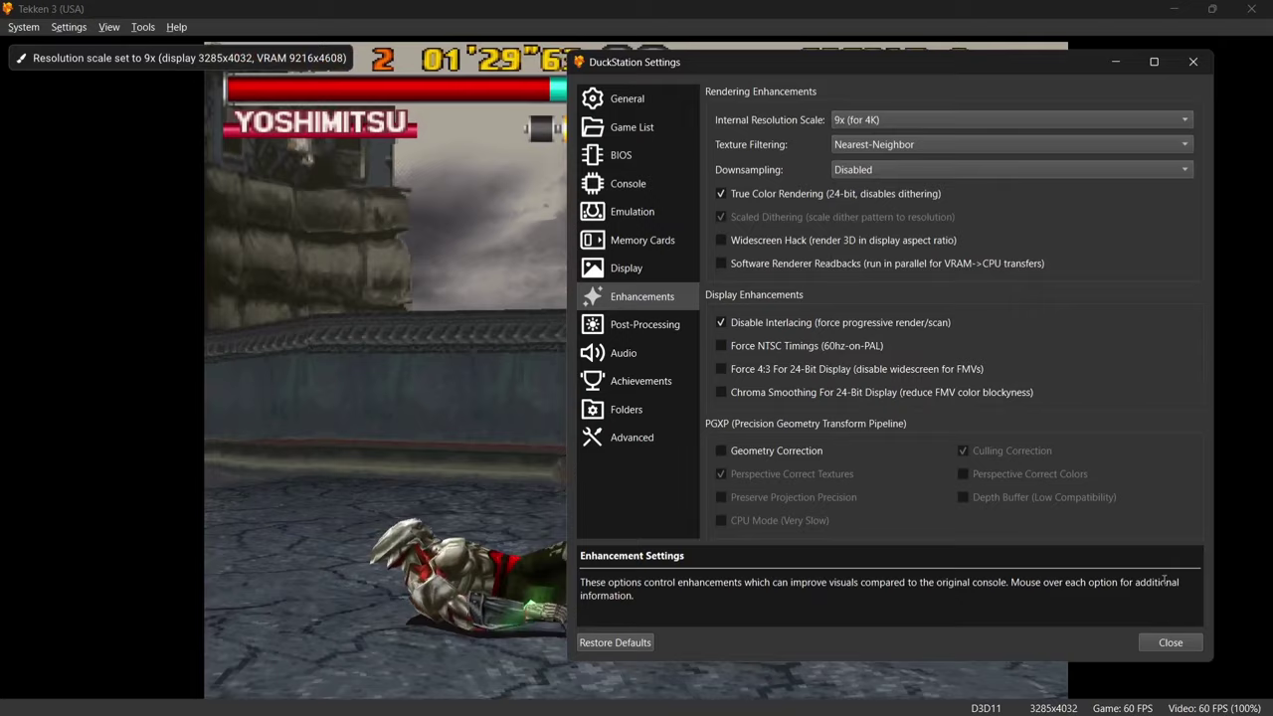
click(1172, 642)
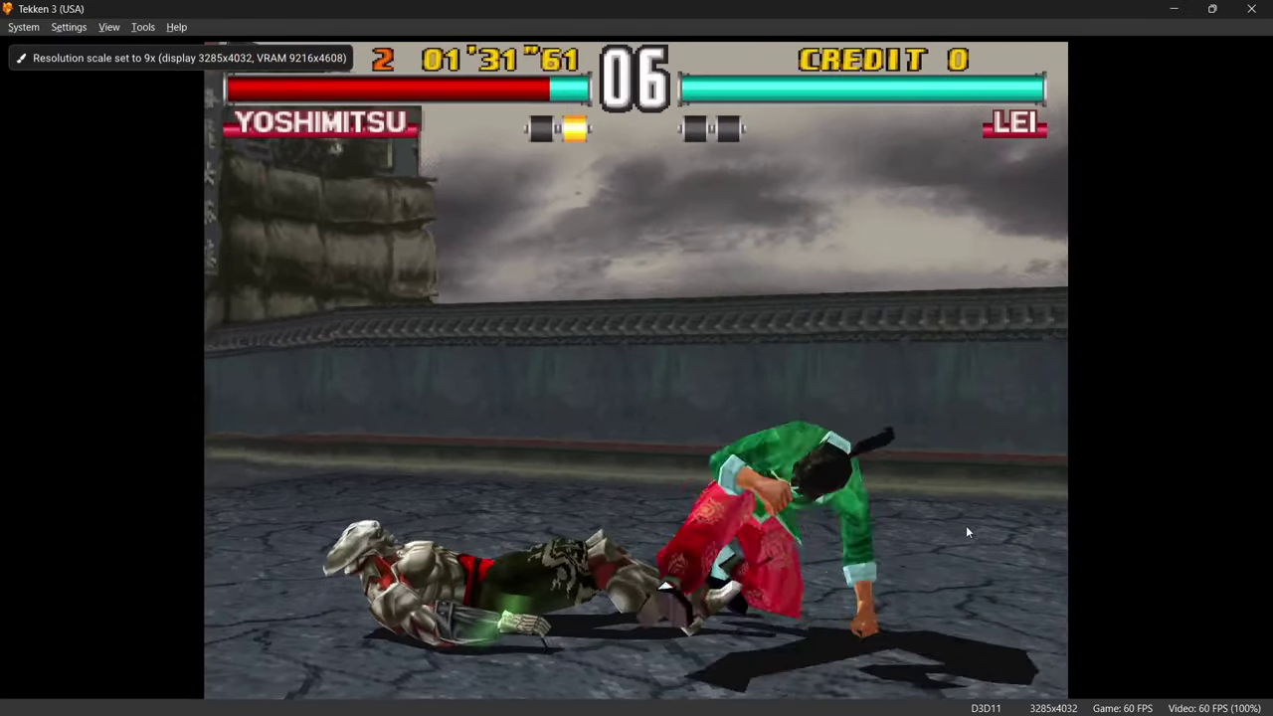
double_click(966, 525)
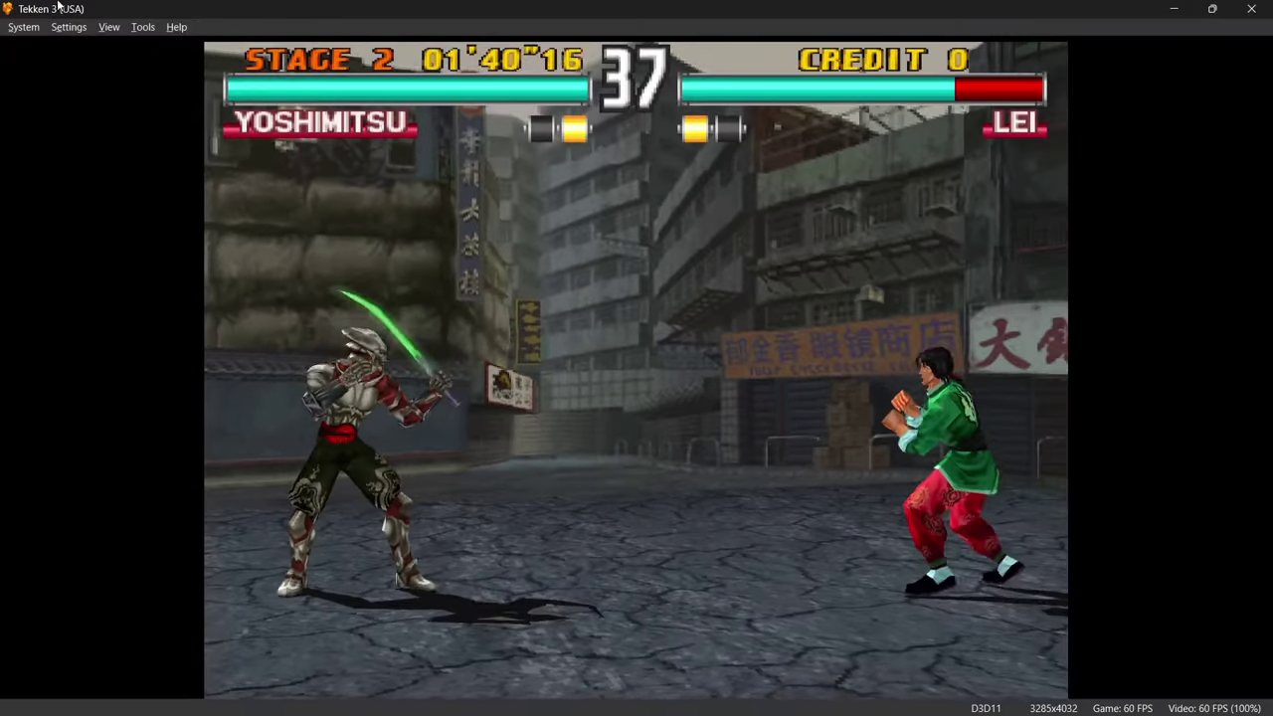
Change Enhancements texture filtering to Bilinear and resume the game in fullscreen
click(69, 27)
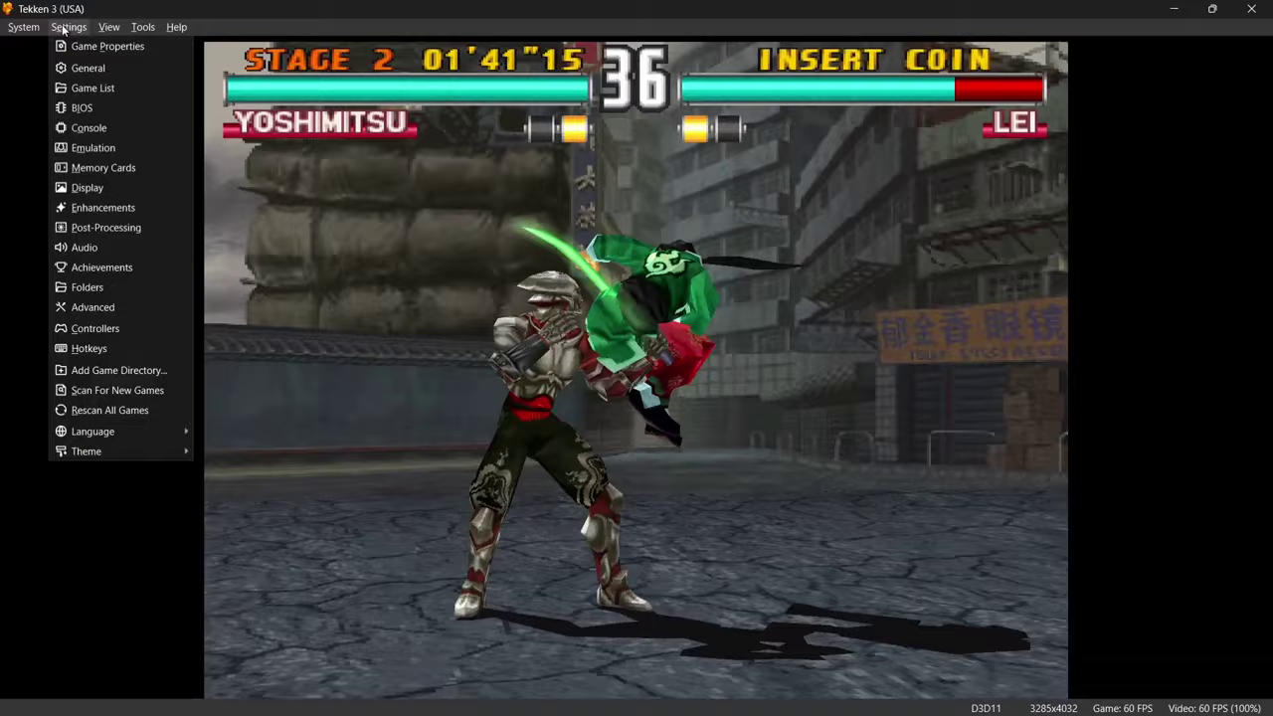
click(99, 208)
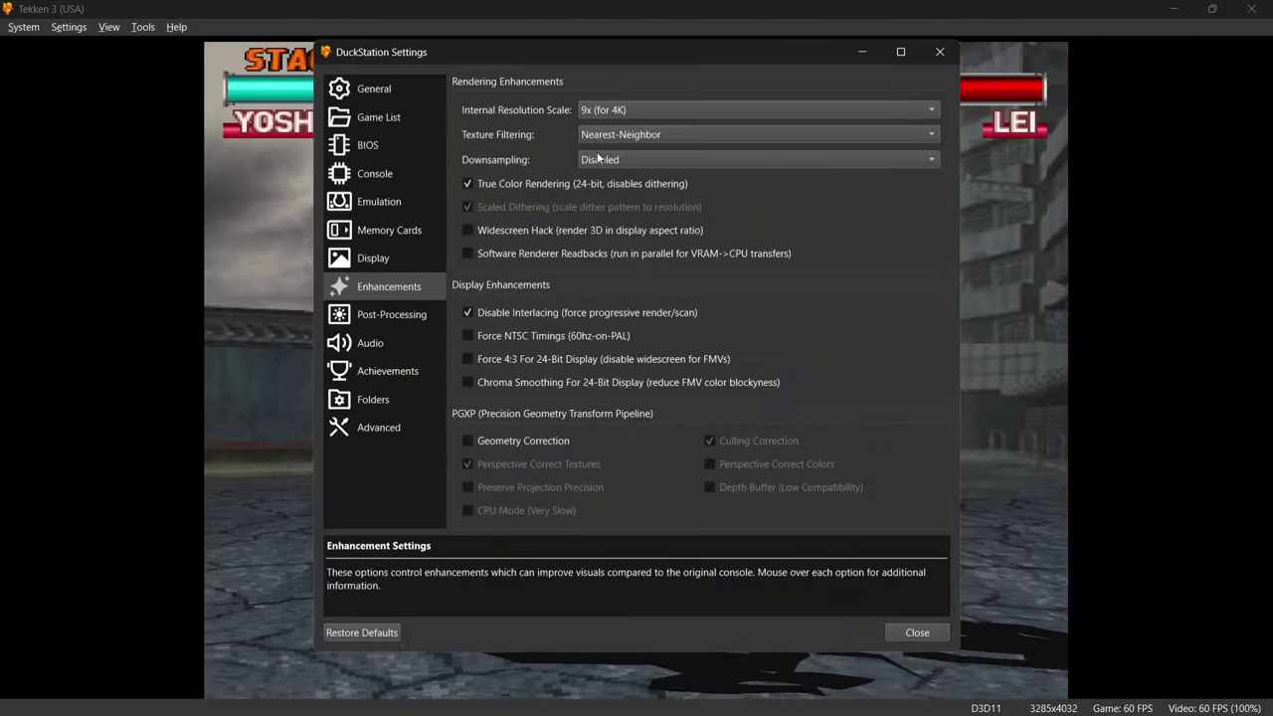
click(673, 134)
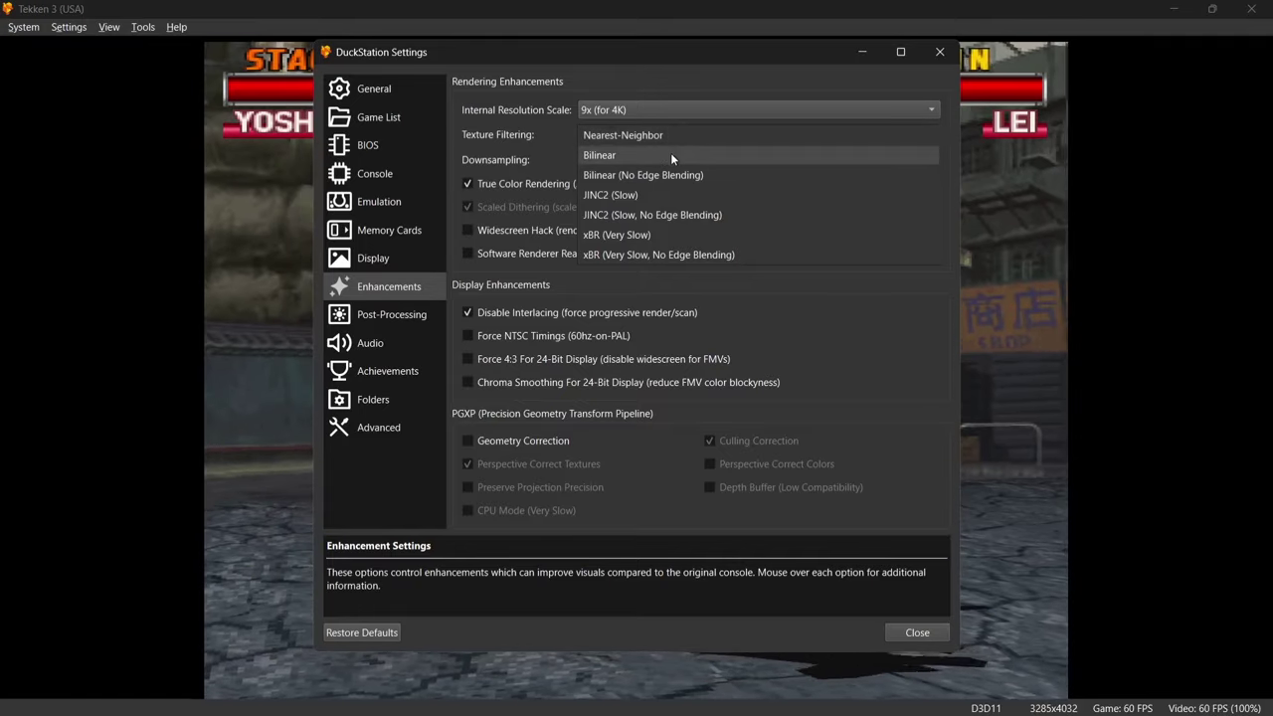
click(665, 154)
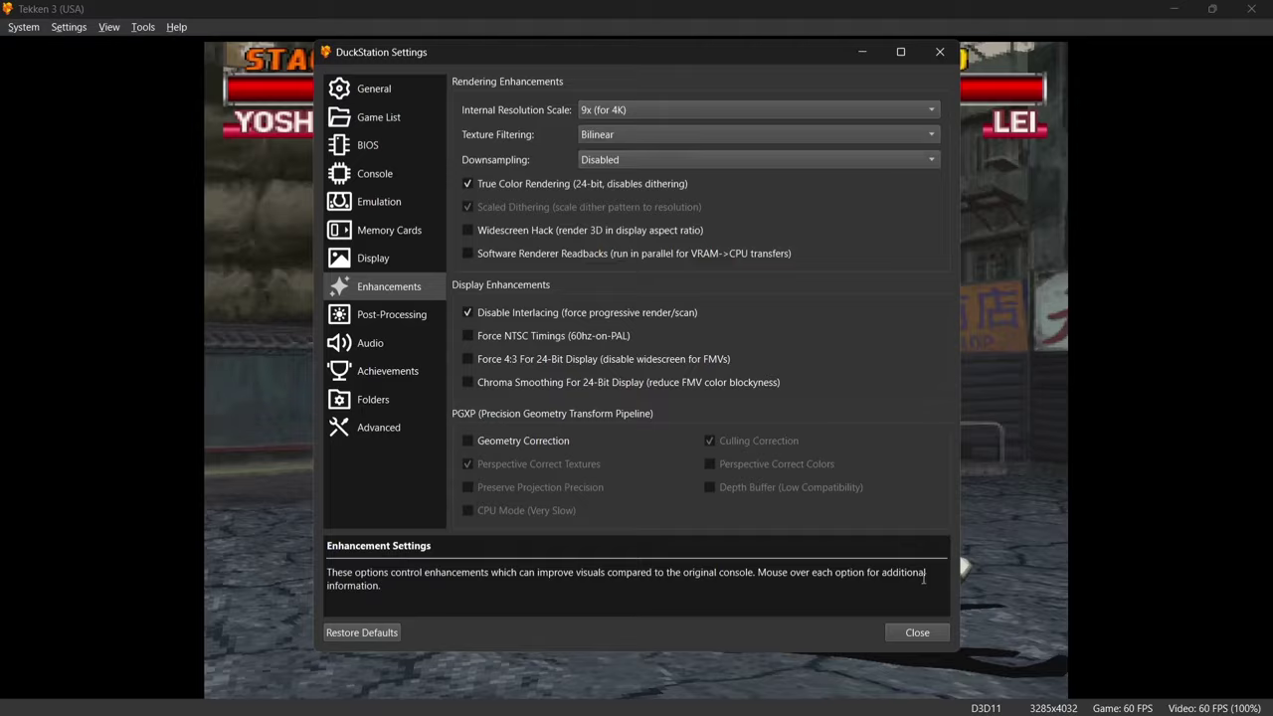
click(917, 634)
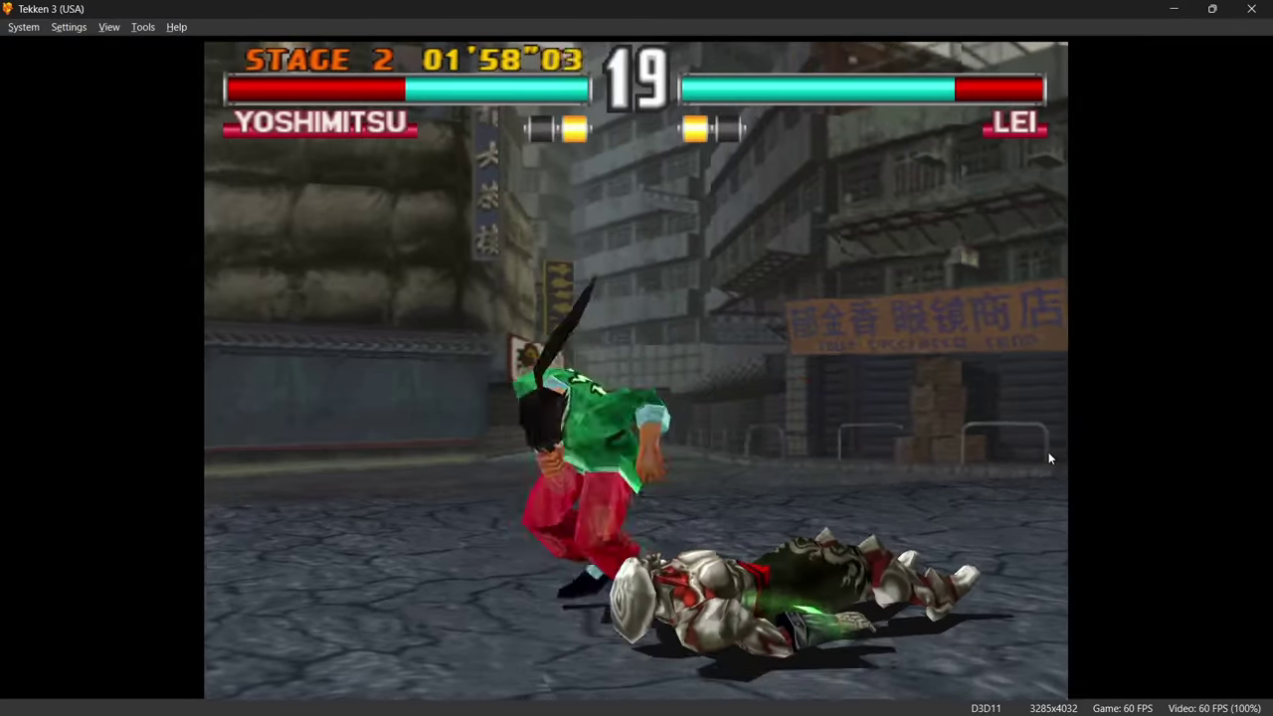
key(F11)
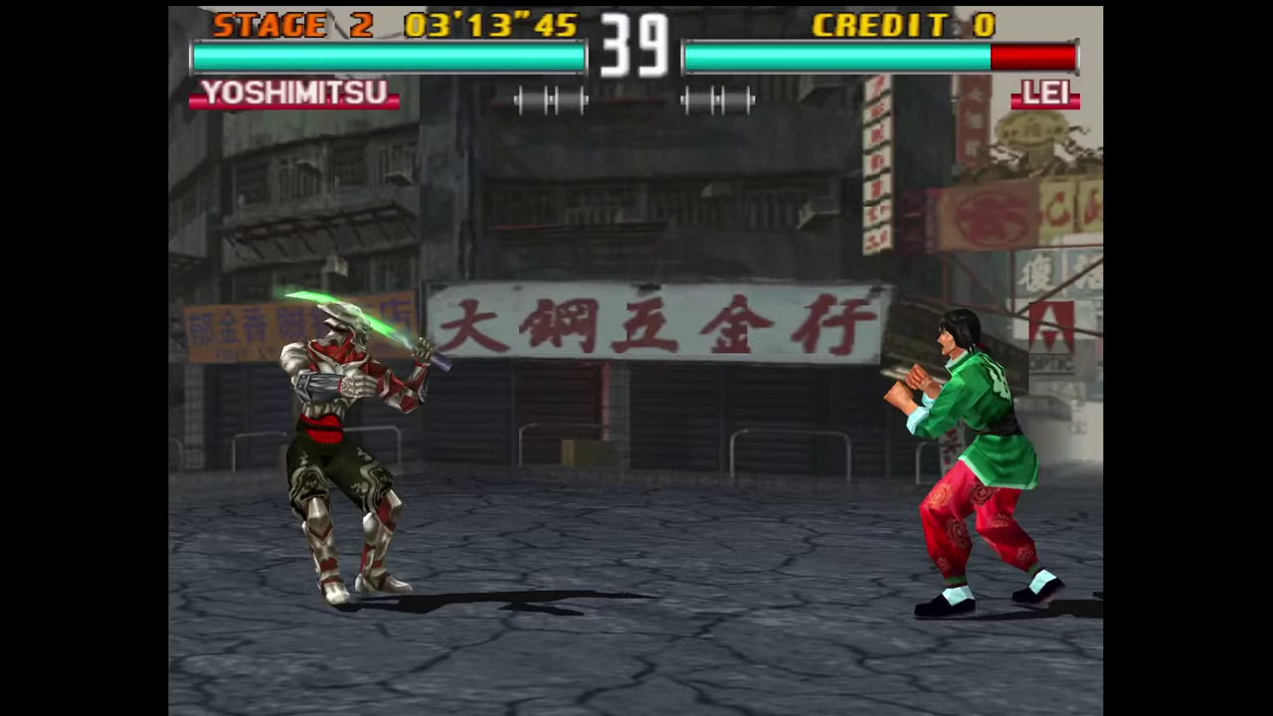
Enable PGXP Geometry Correction on the Enhancements page, then close settings
click(66, 28)
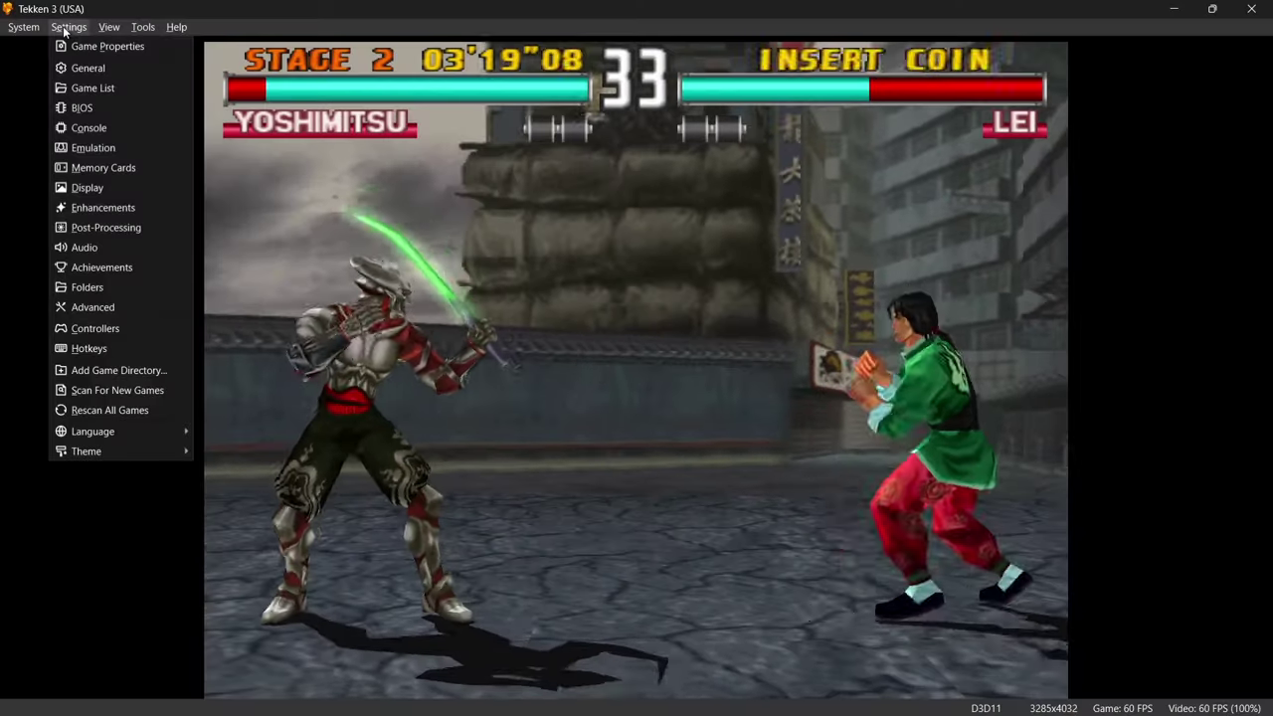
click(88, 208)
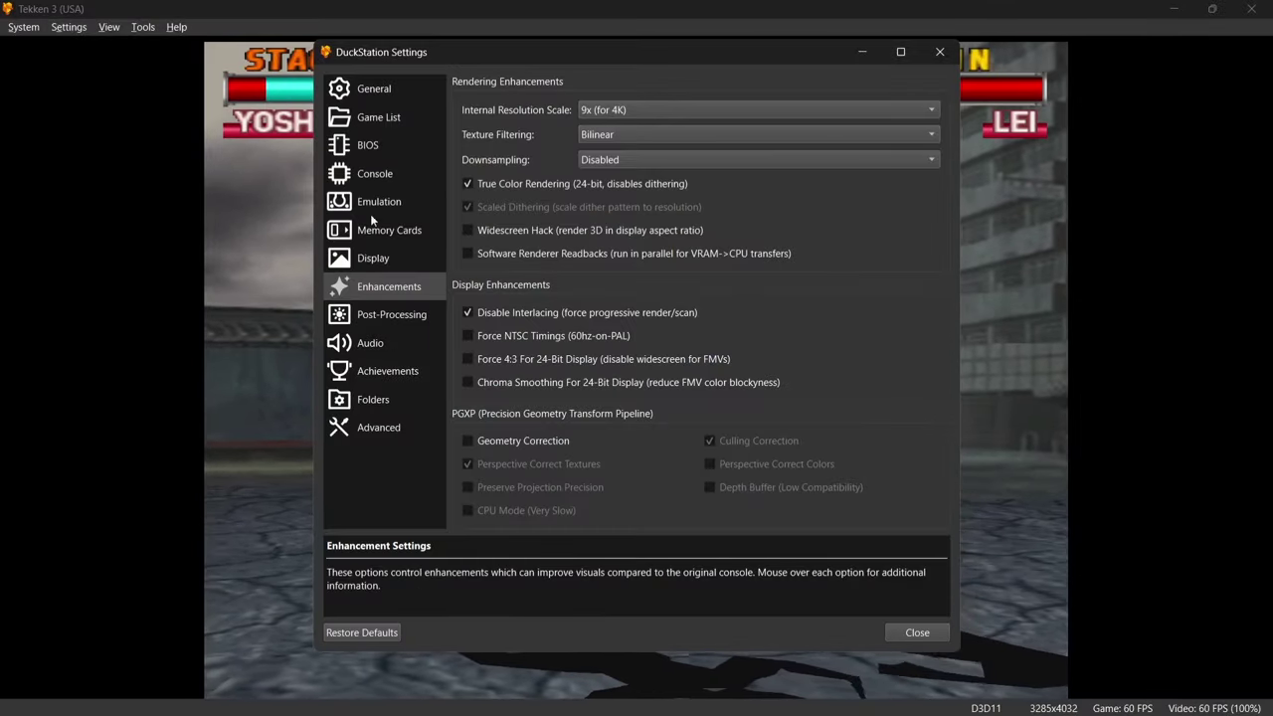
mouse_move(493, 446)
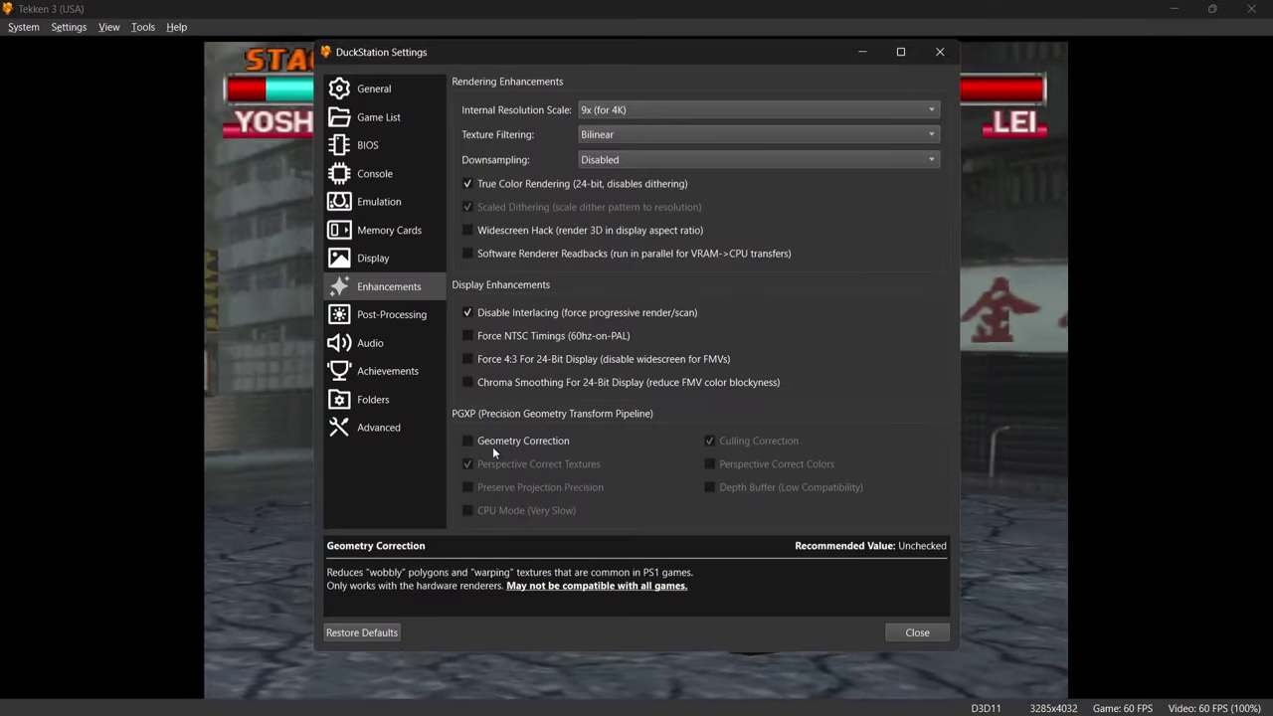
click(554, 441)
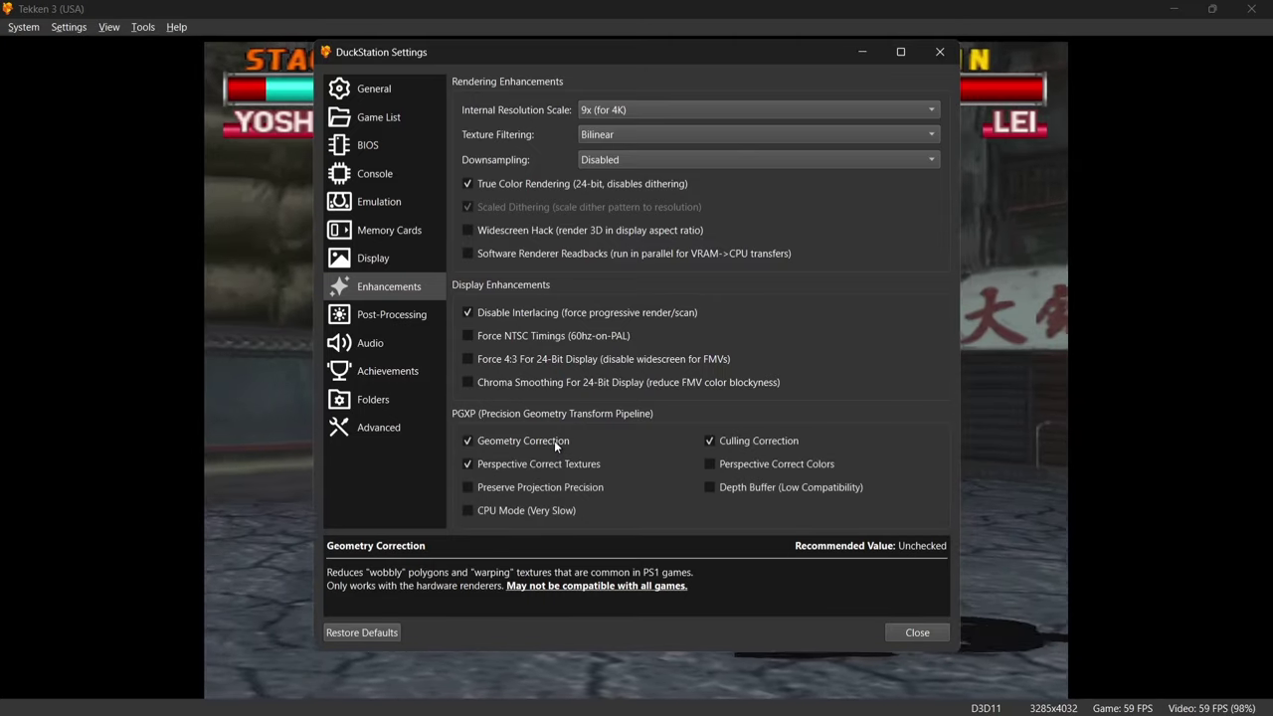
click(925, 633)
double_click(924, 633)
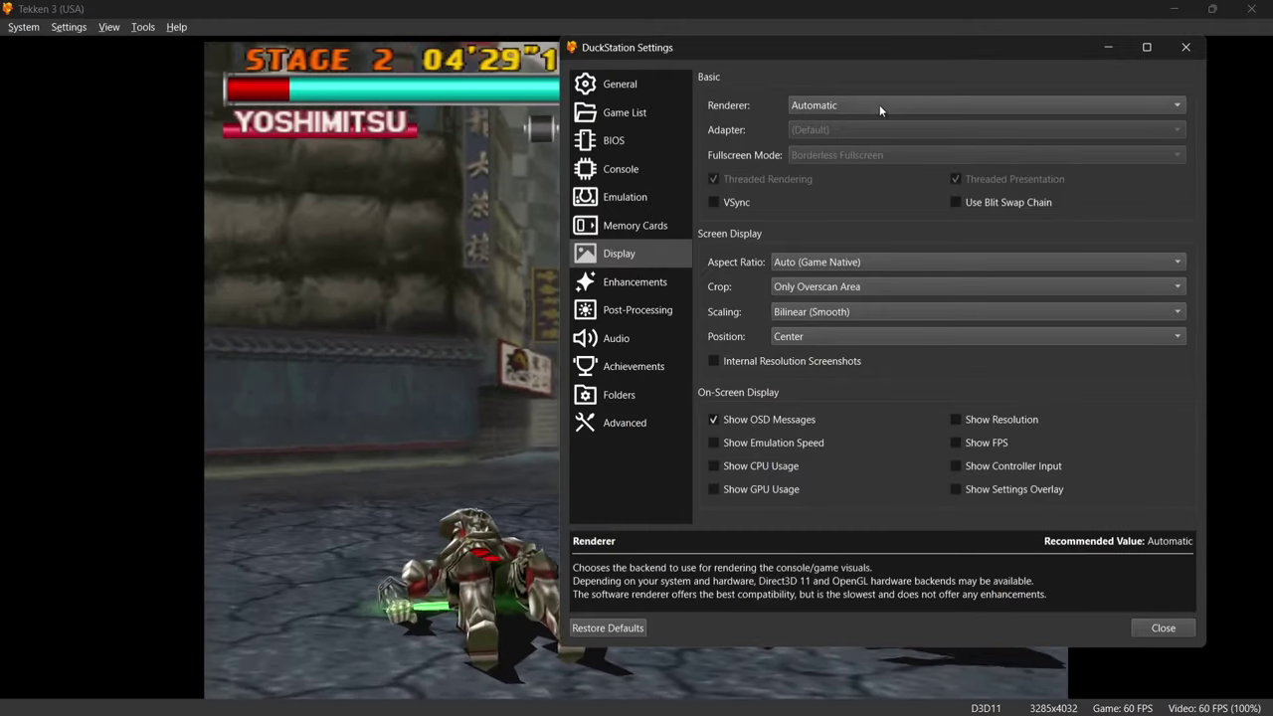
Set the renderer to Hardware (Vulkan) on the NVIDIA GeForce RTX 3050 Laptop GPU adapter
click(881, 107)
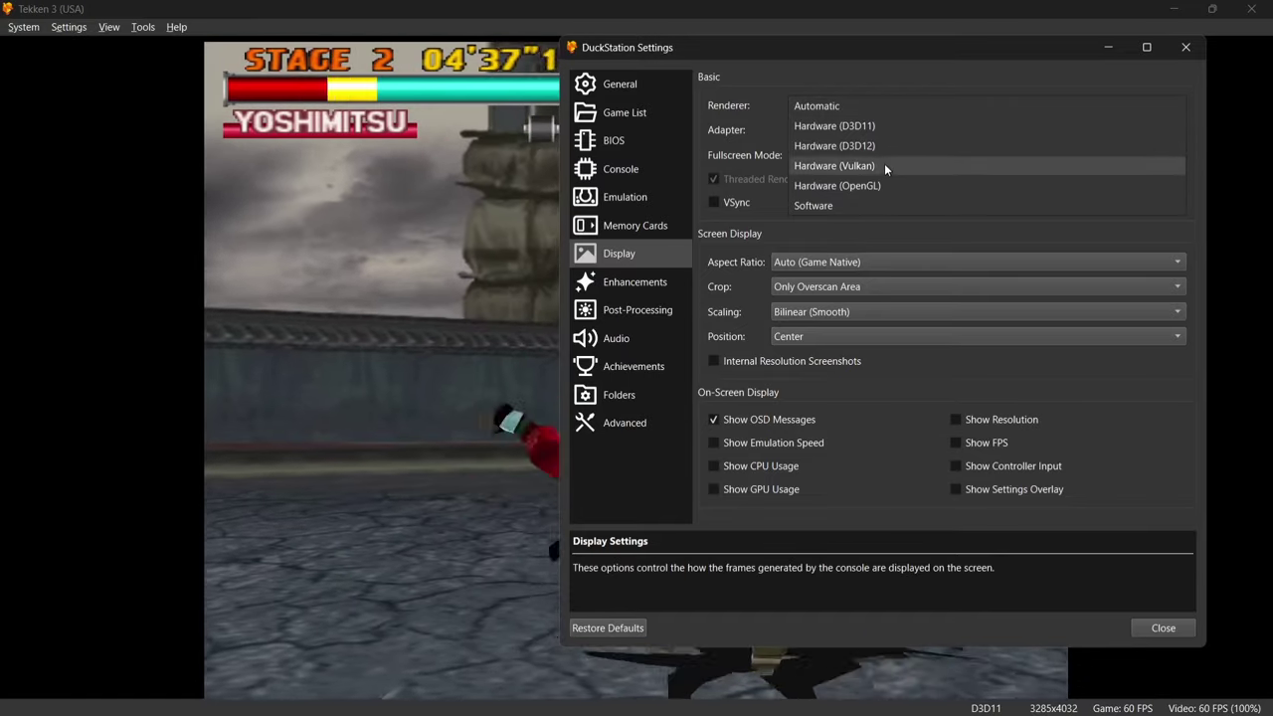
click(884, 166)
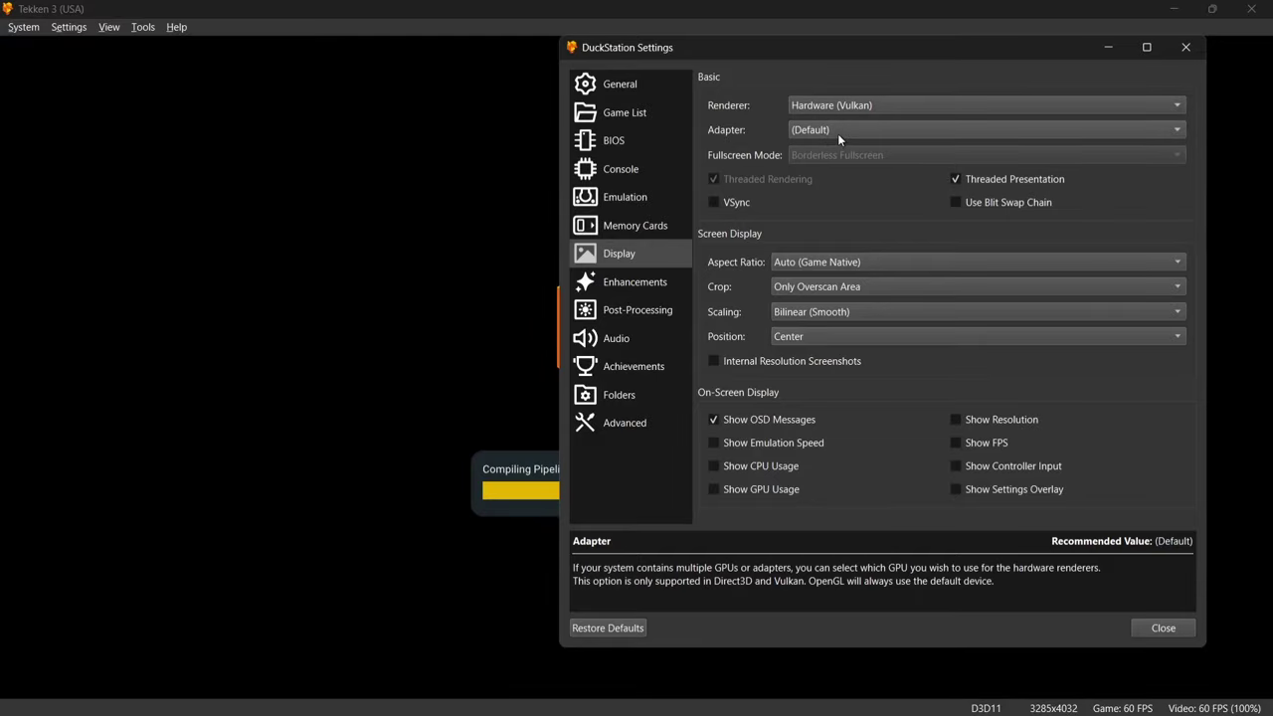
click(838, 134)
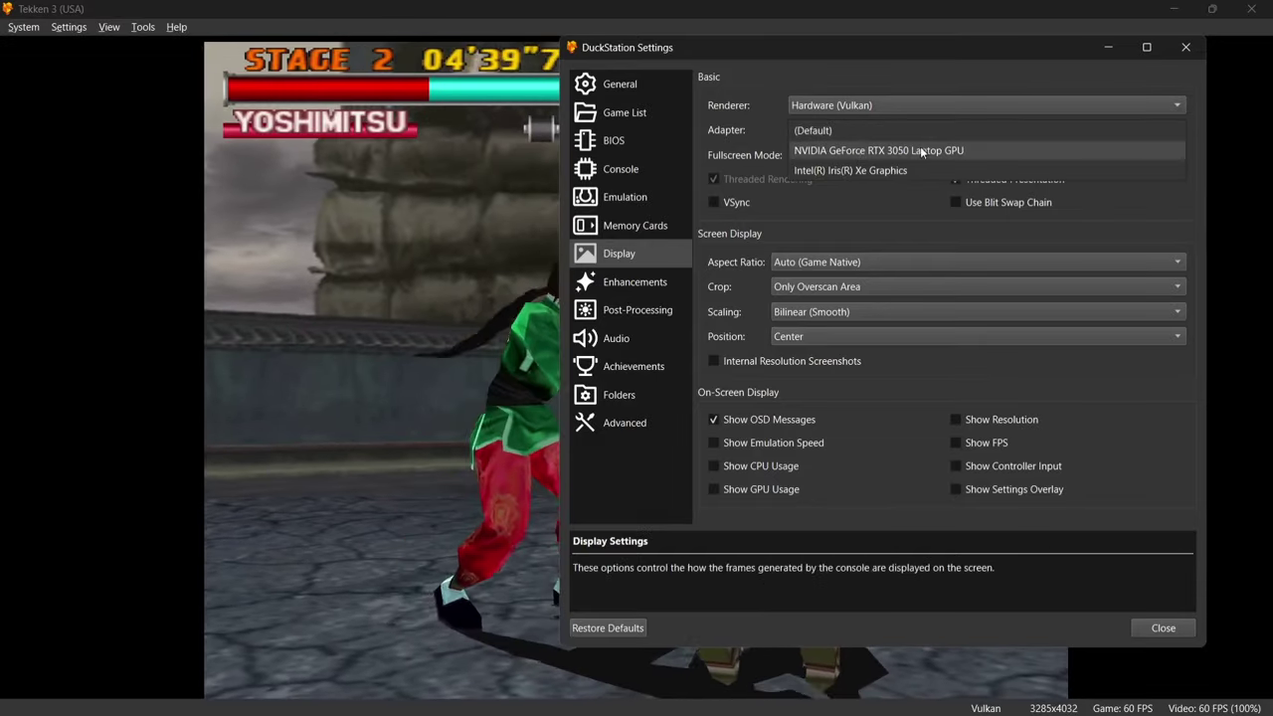
click(921, 150)
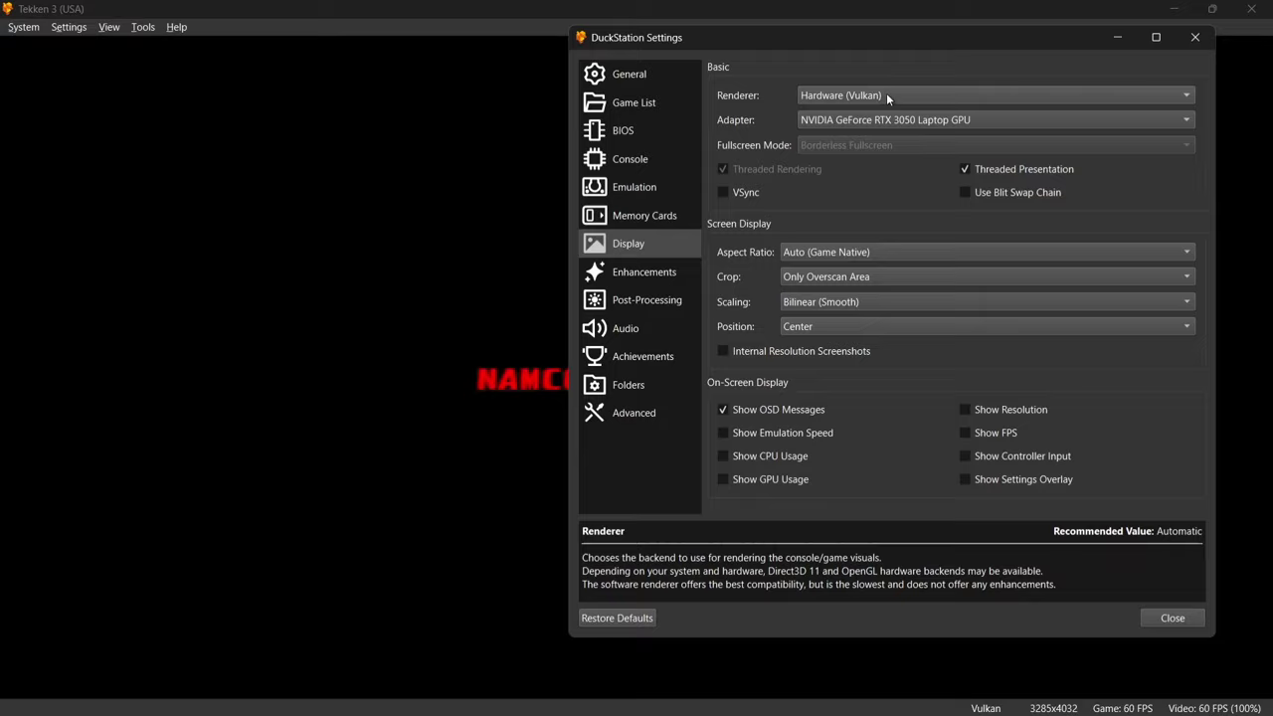
Switch the renderer to Automatic, then back to Hardware (Vulkan)
click(908, 98)
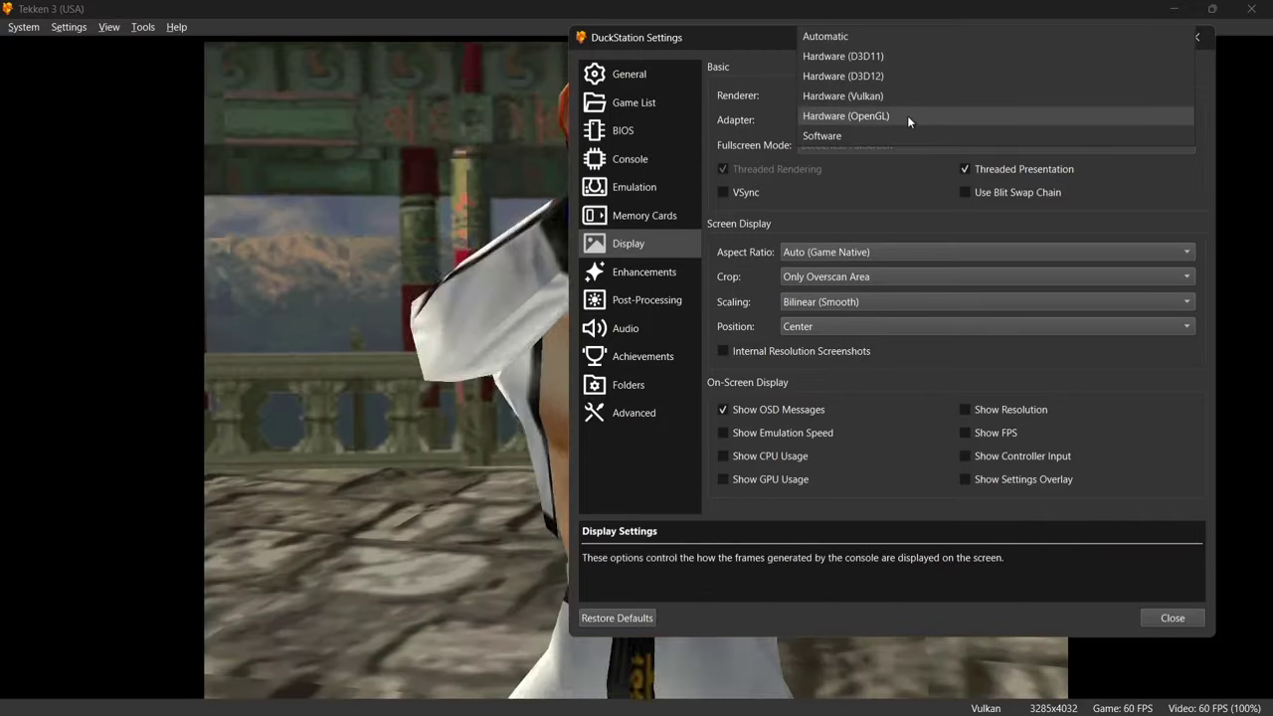
click(863, 41)
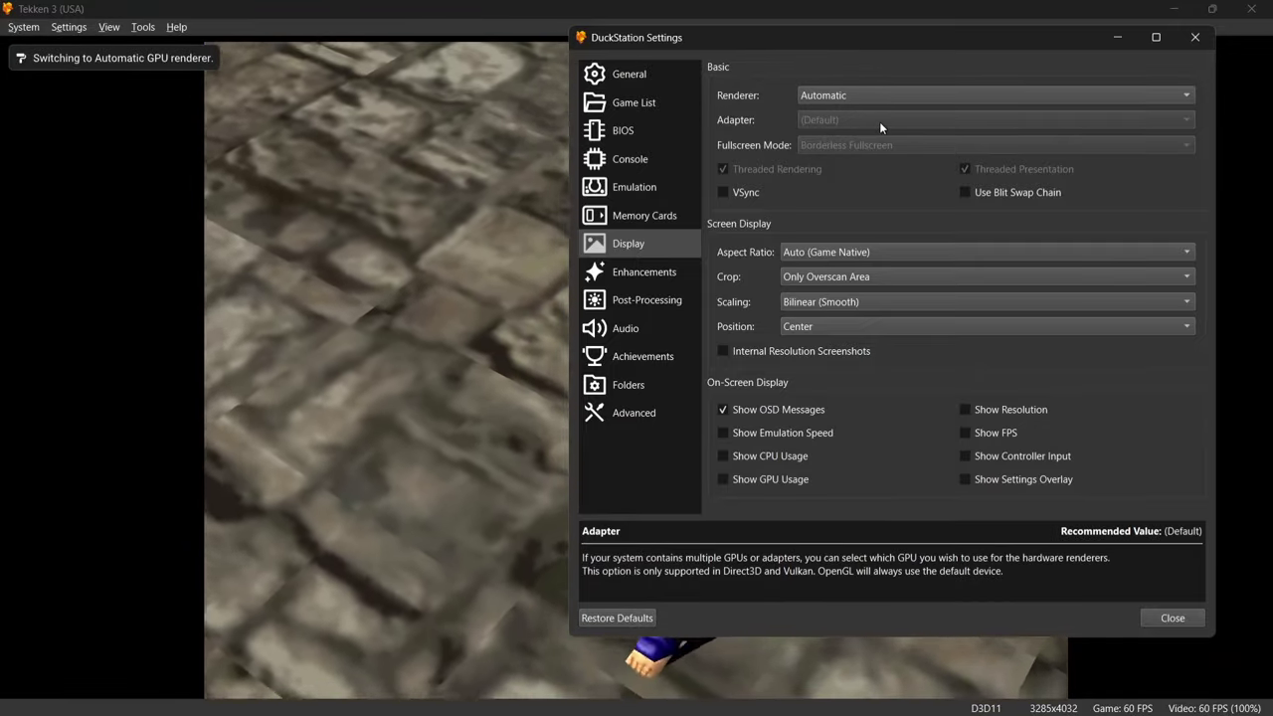
click(917, 101)
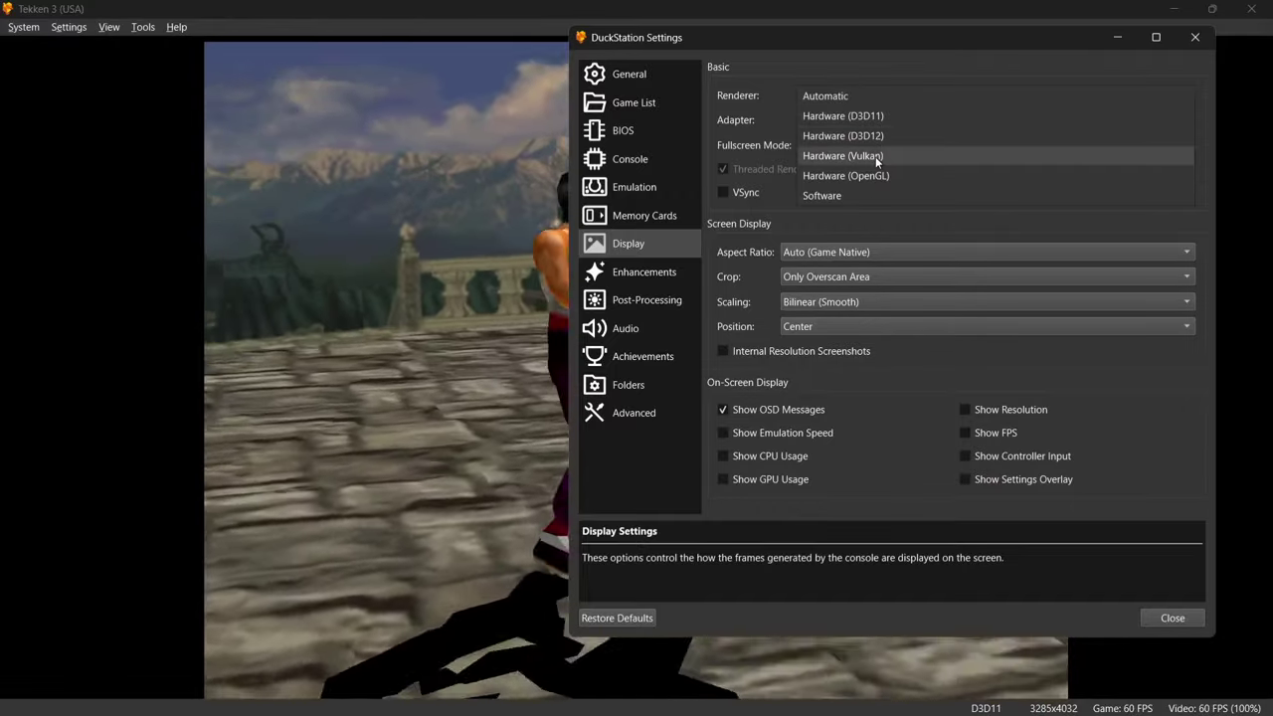
click(875, 156)
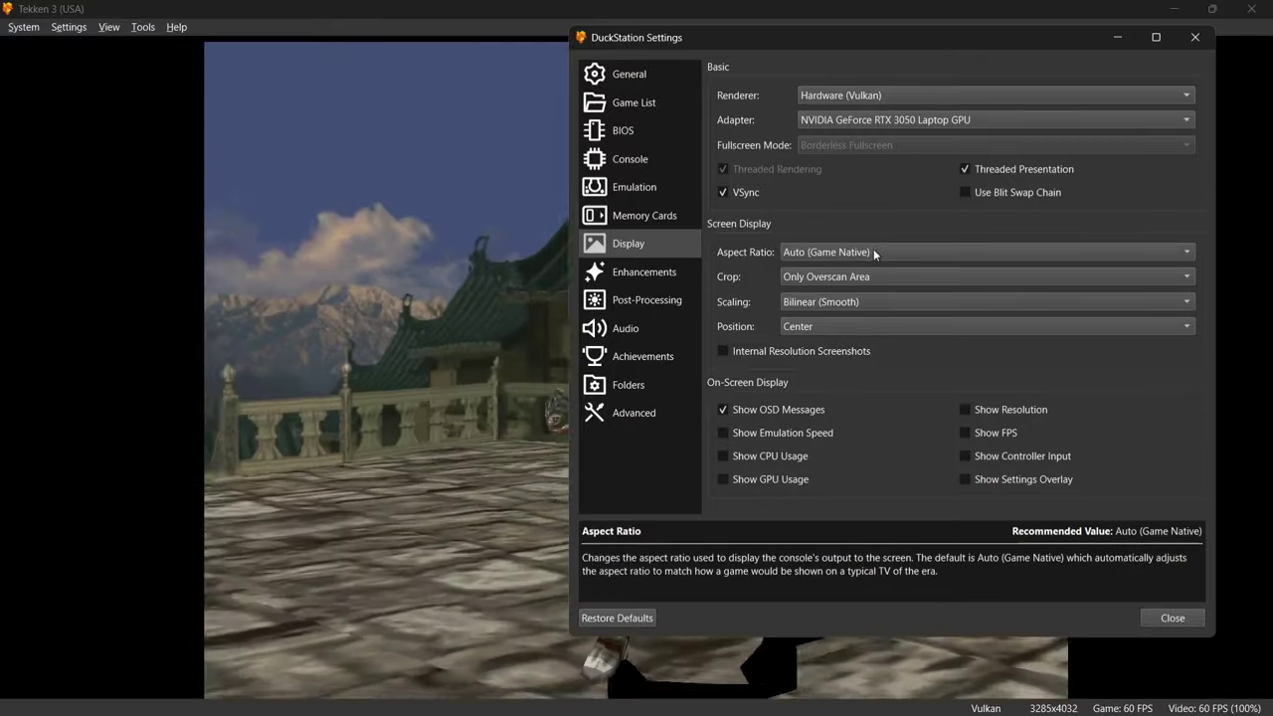
Set the display aspect ratio to 16:9 for a widescreen picture
click(873, 252)
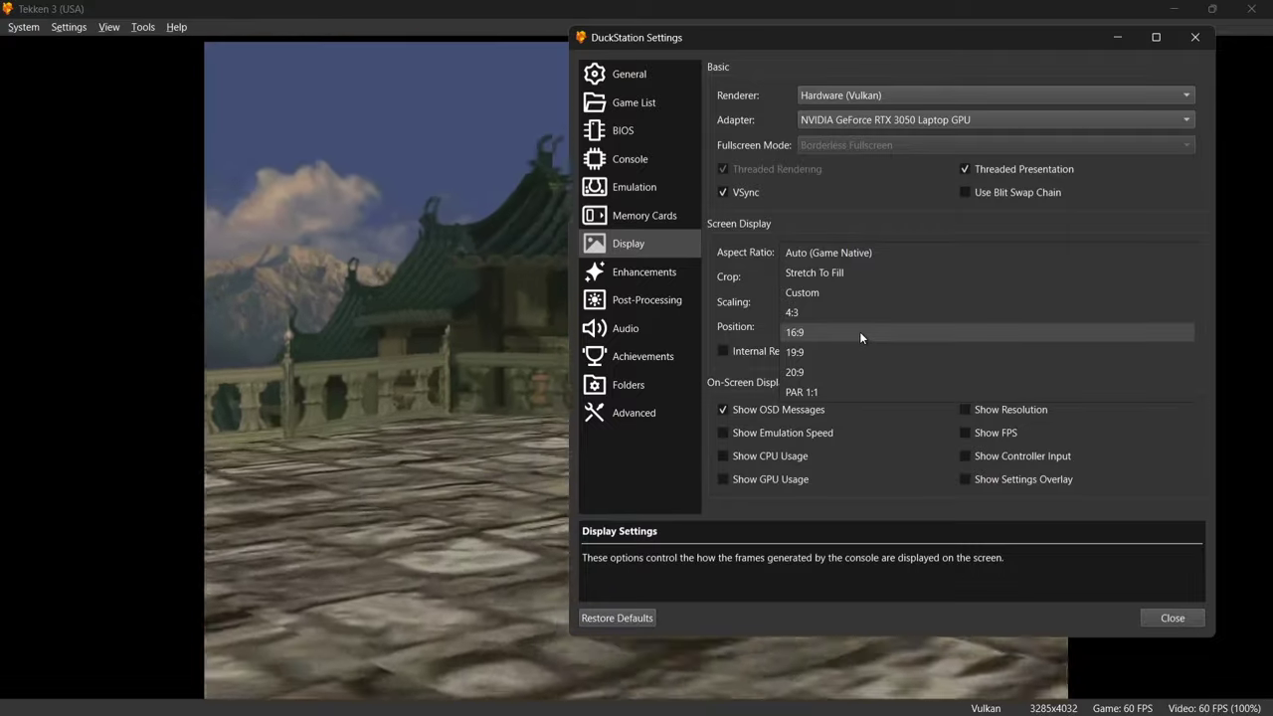
click(860, 336)
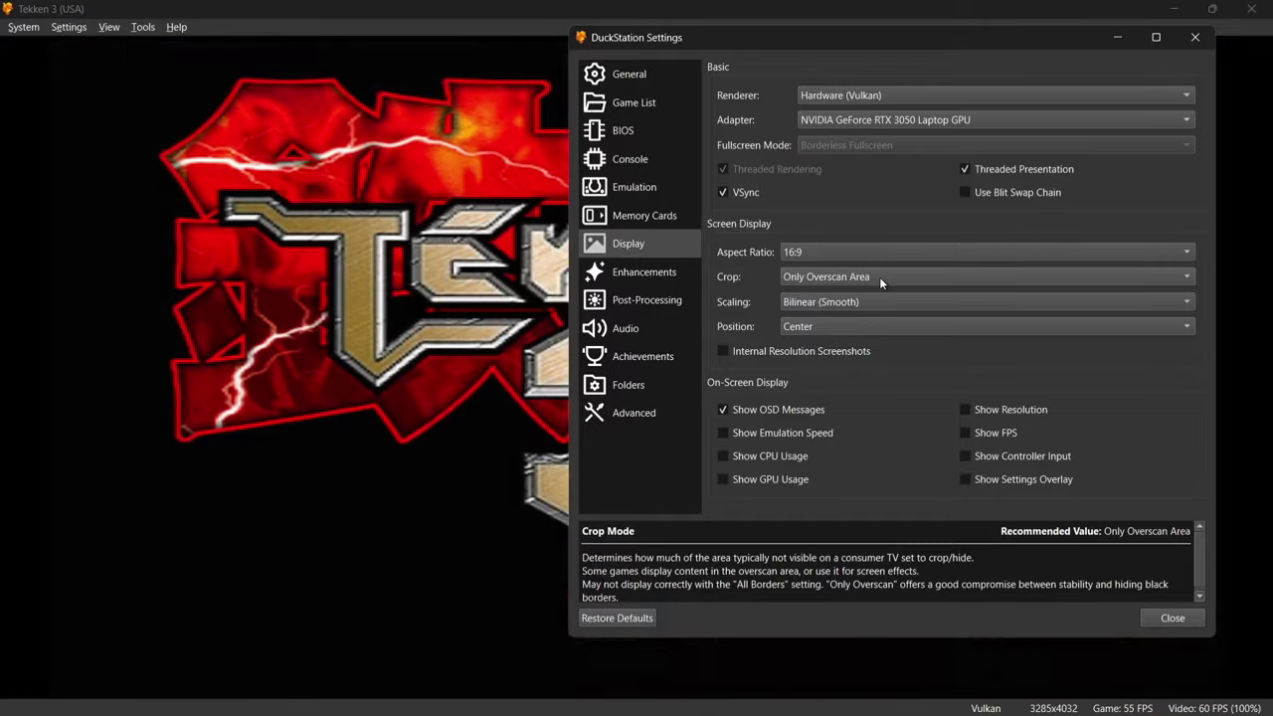
Keep Custom as the aspect ratio and enter 8 as its first number
click(969, 254)
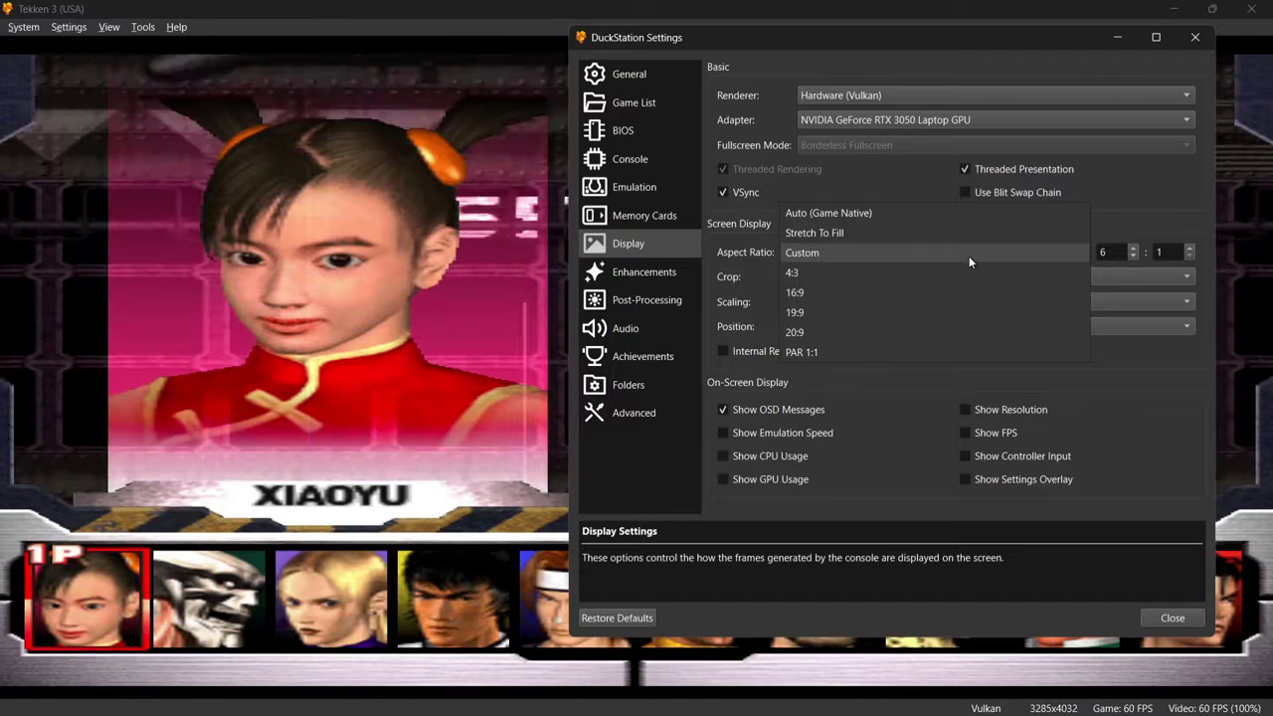
click(831, 258)
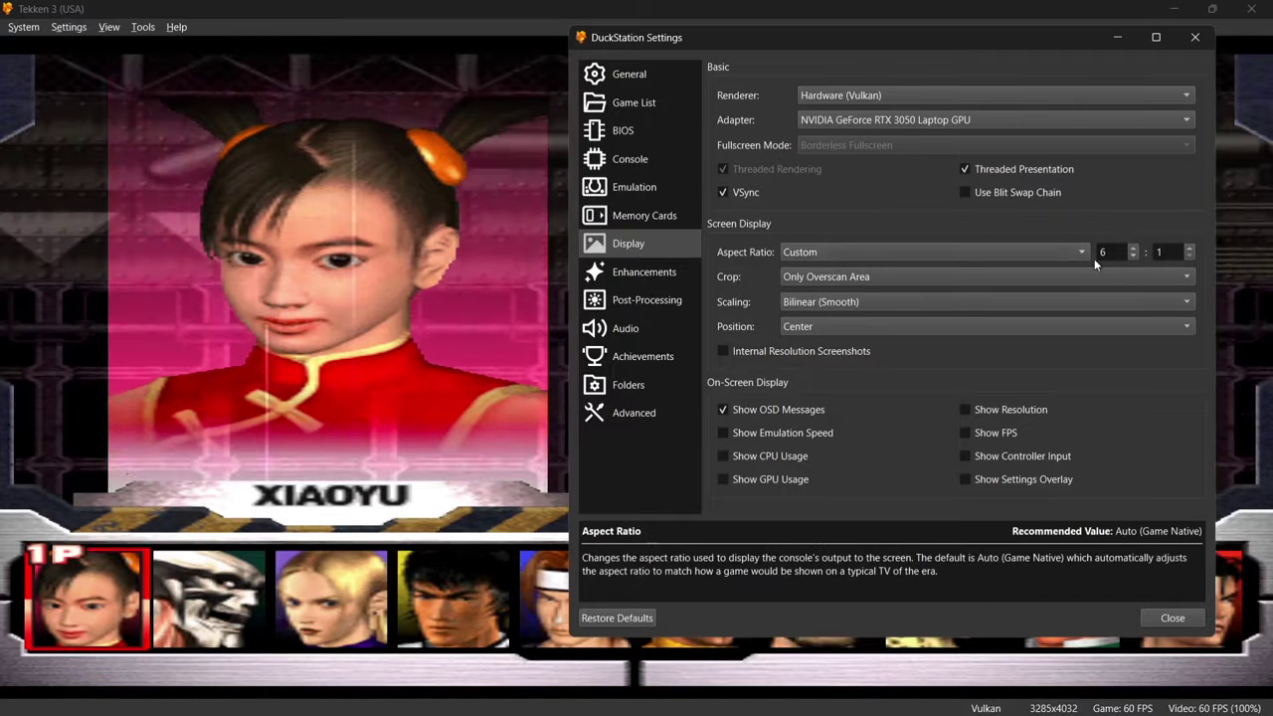
double_click(1098, 252)
key(BackSpace)
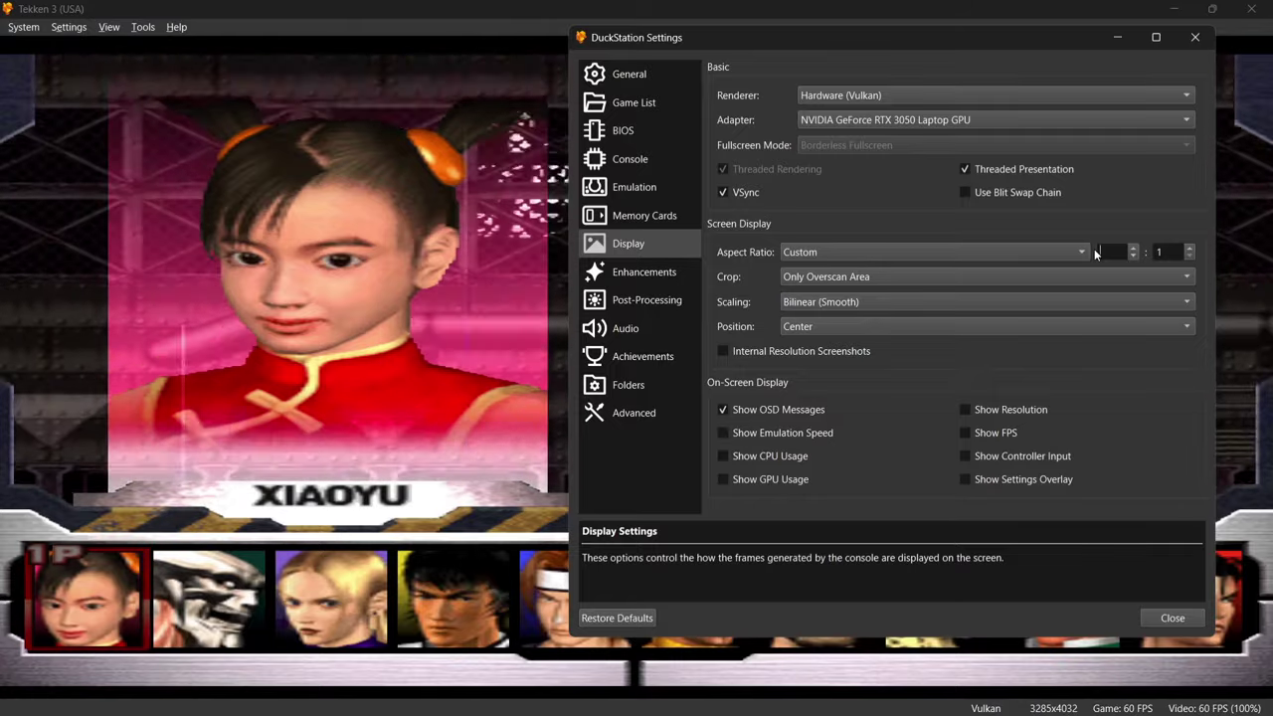
text(8)
Step the custom ratio values up, then lower the second number to 7
click(1134, 248)
click(1134, 248)
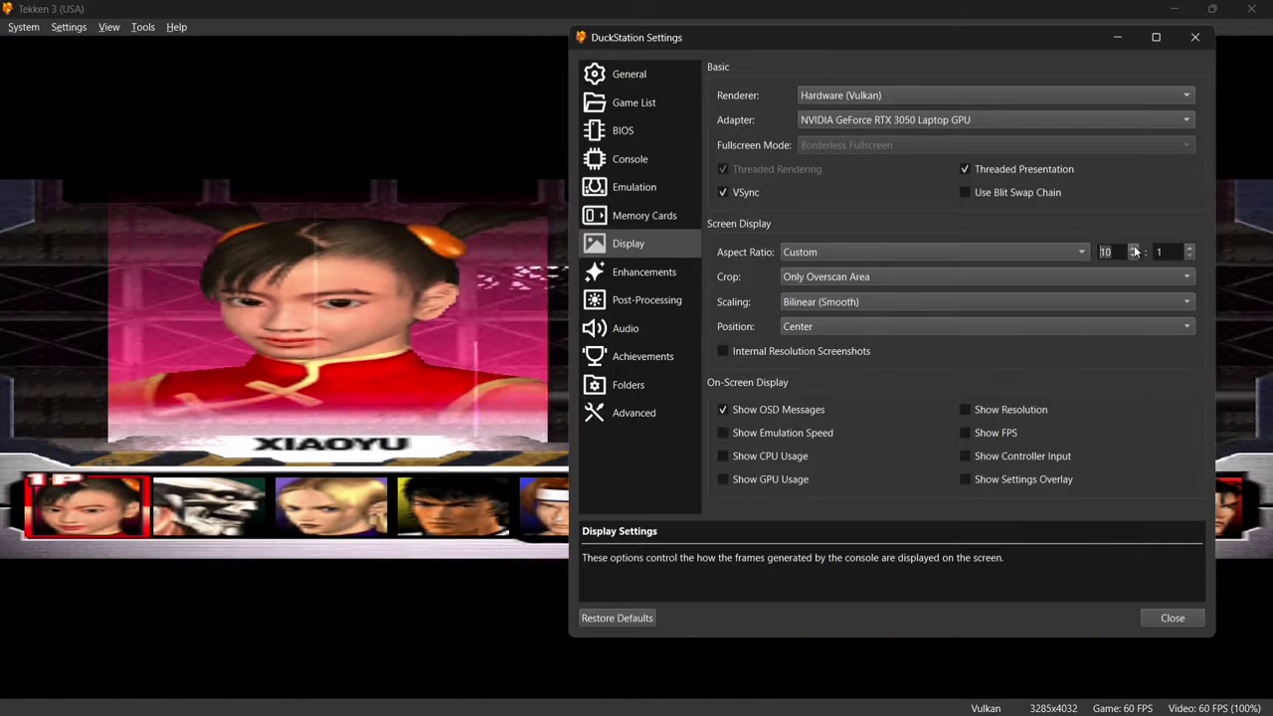
click(1134, 248)
click(1189, 247)
click(1190, 248)
click(1189, 247)
click(1190, 247)
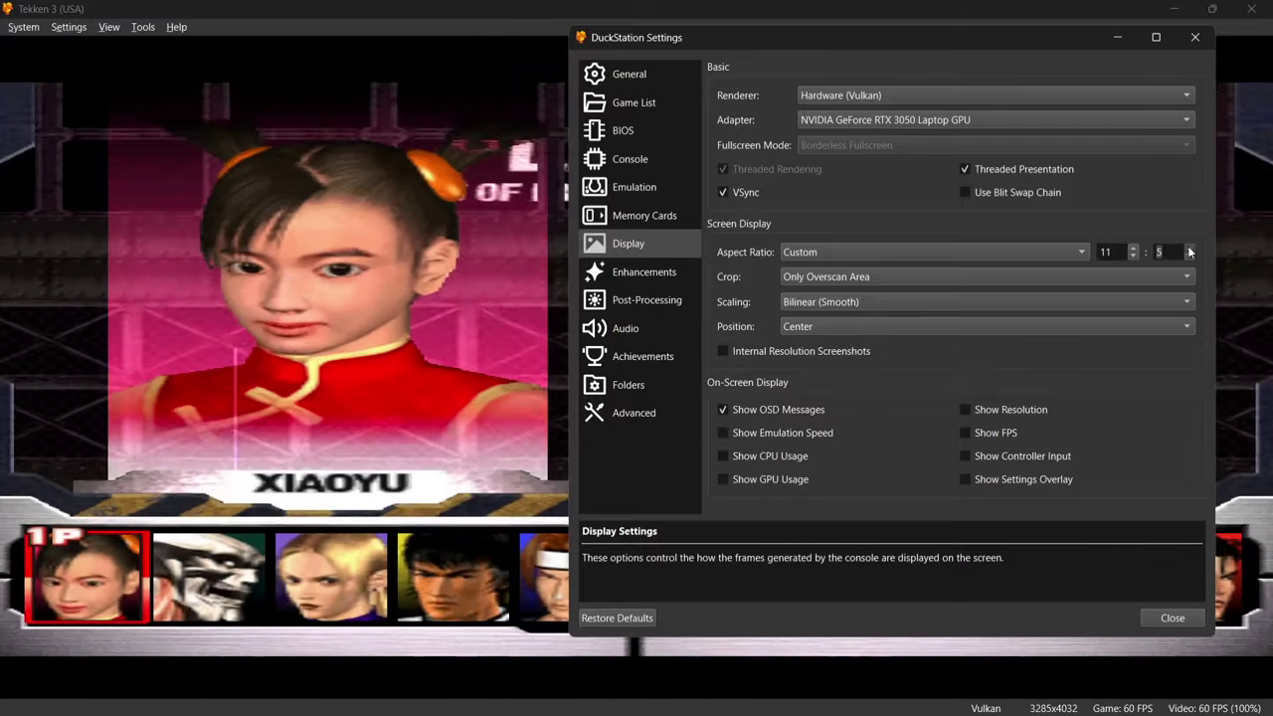
click(1190, 248)
click(1190, 248)
click(1189, 248)
click(1189, 247)
click(1190, 247)
click(1134, 247)
click(1134, 248)
click(1134, 248)
click(1134, 247)
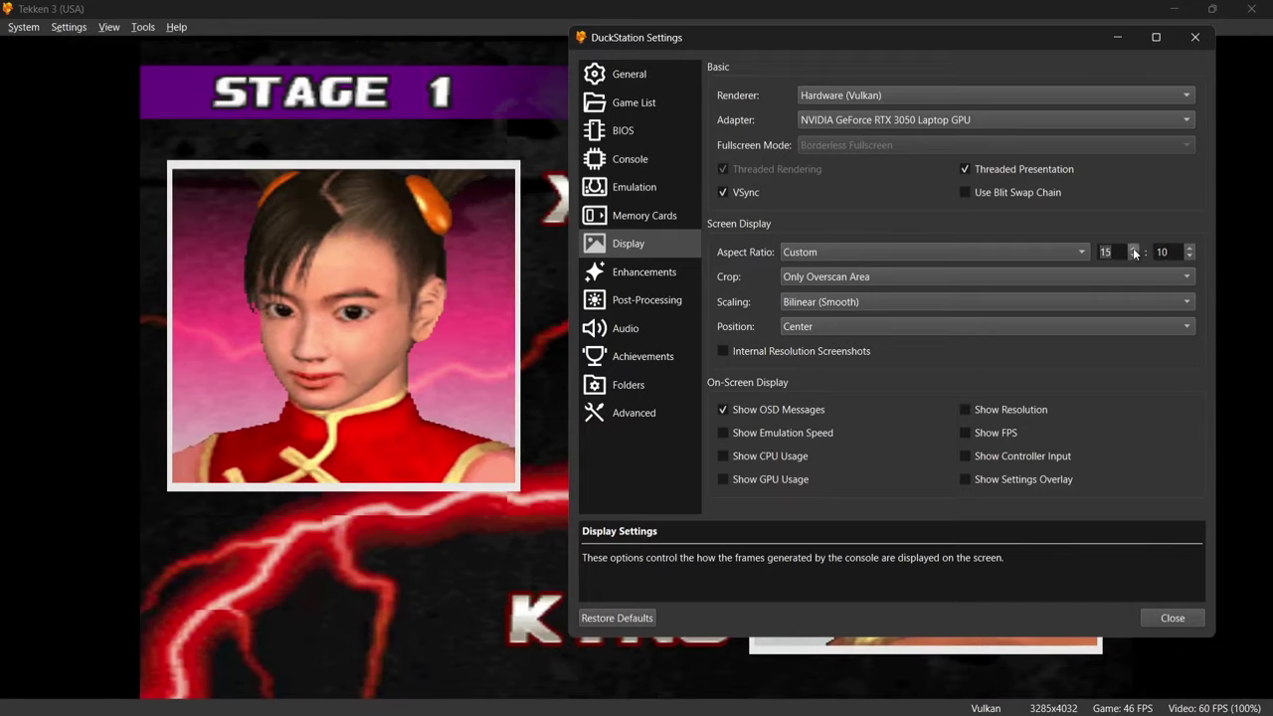
click(1189, 256)
click(1189, 256)
click(1188, 257)
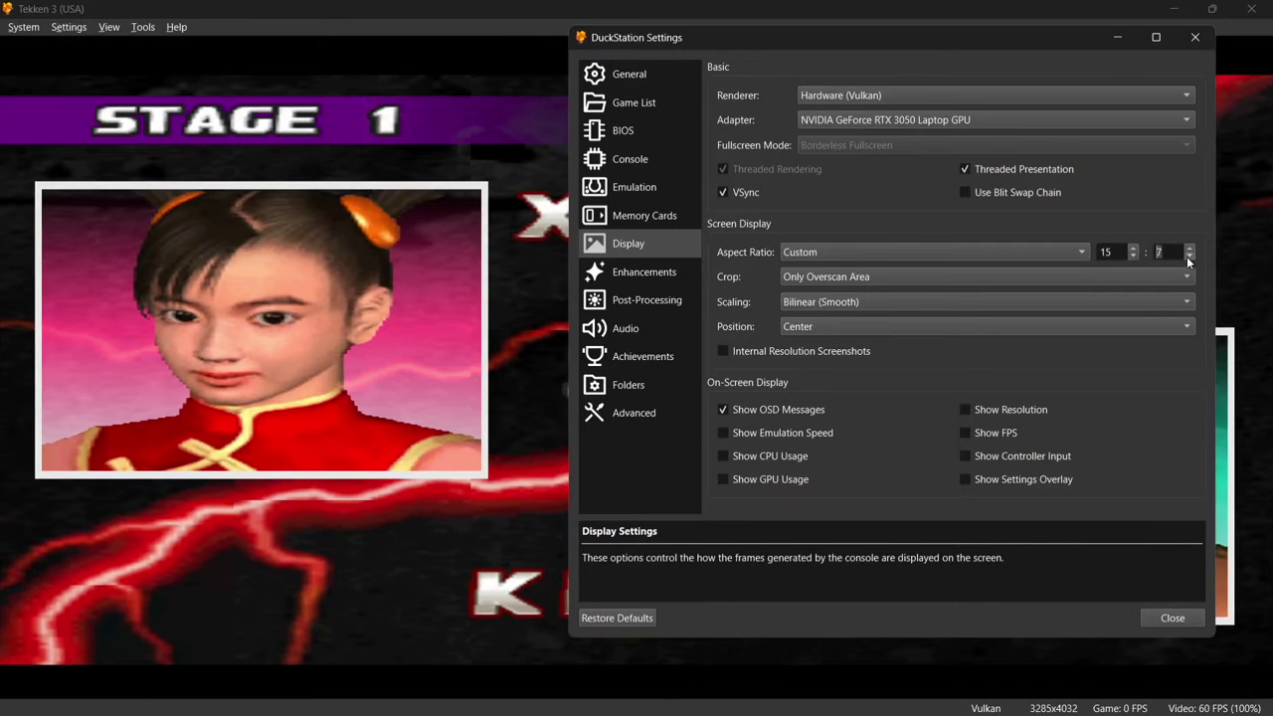
scroll(848, 250, down, 2)
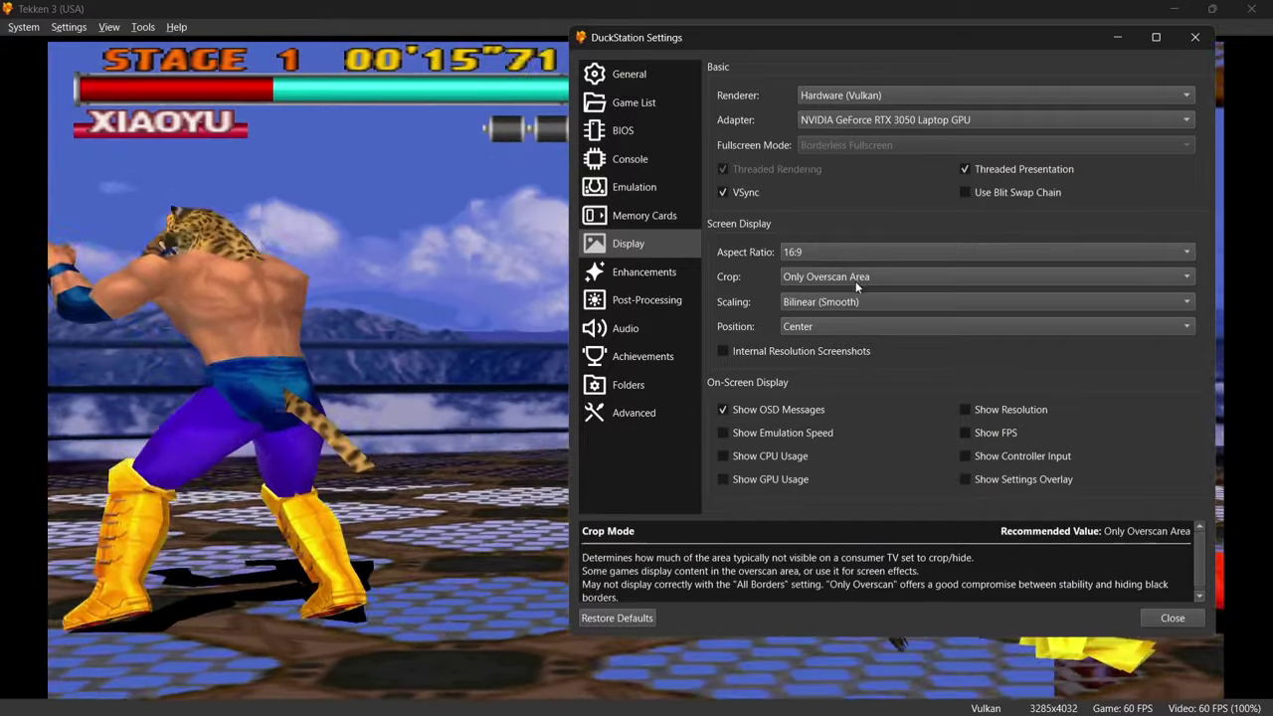
Set the Crop mode to All Borders to trim the picture's edges
scroll(845, 280, up, 1)
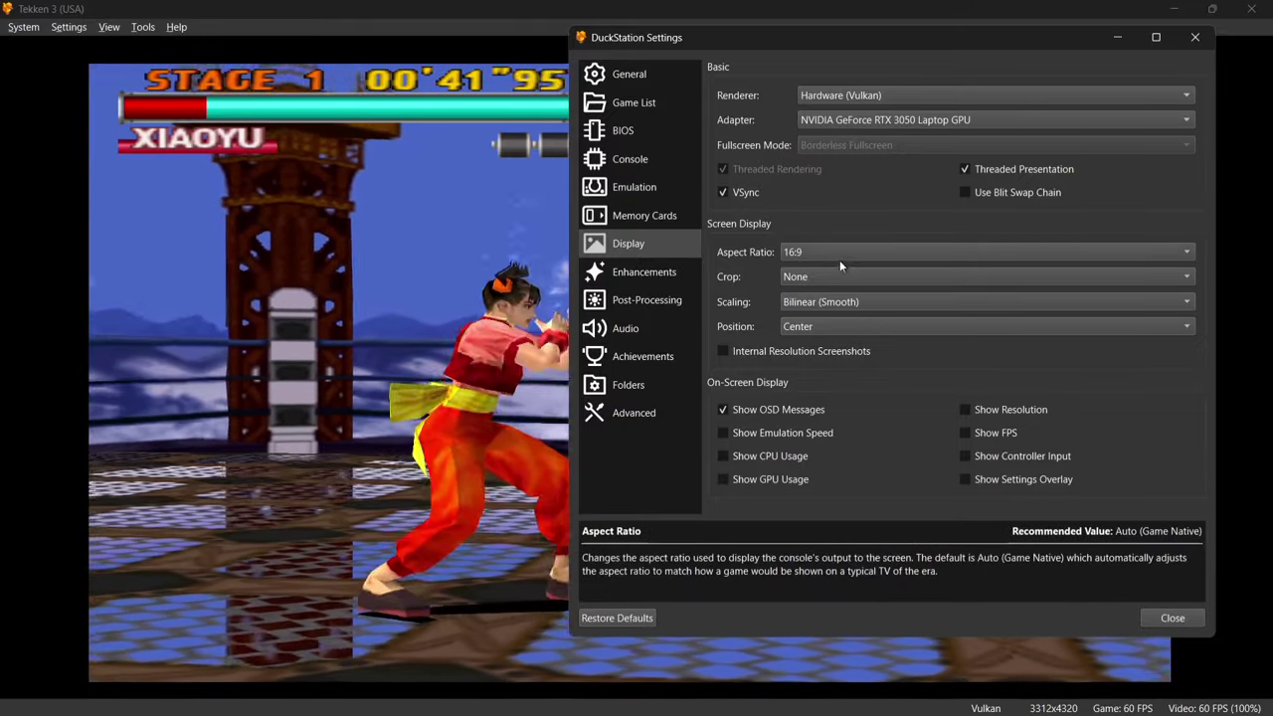
click(847, 276)
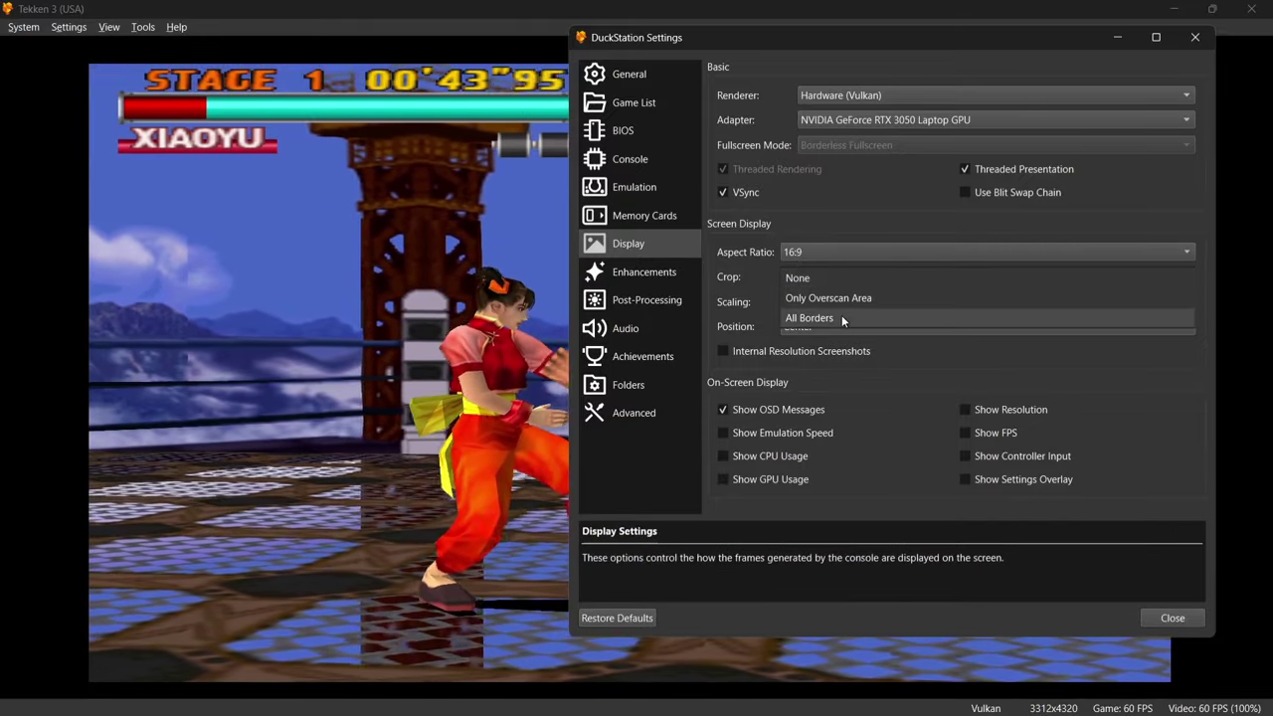
click(842, 313)
click(861, 303)
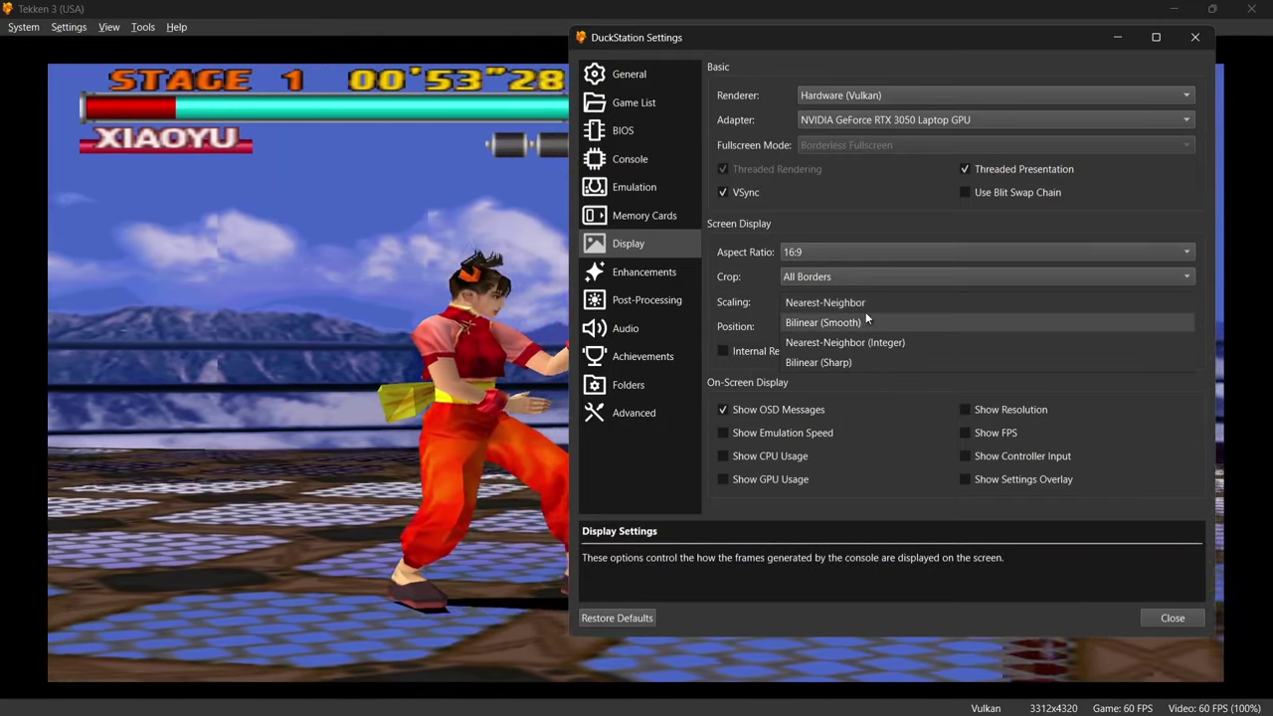
Switch Scaling from Bilinear (Smooth) to Nearest-Neighbor
click(864, 322)
click(864, 301)
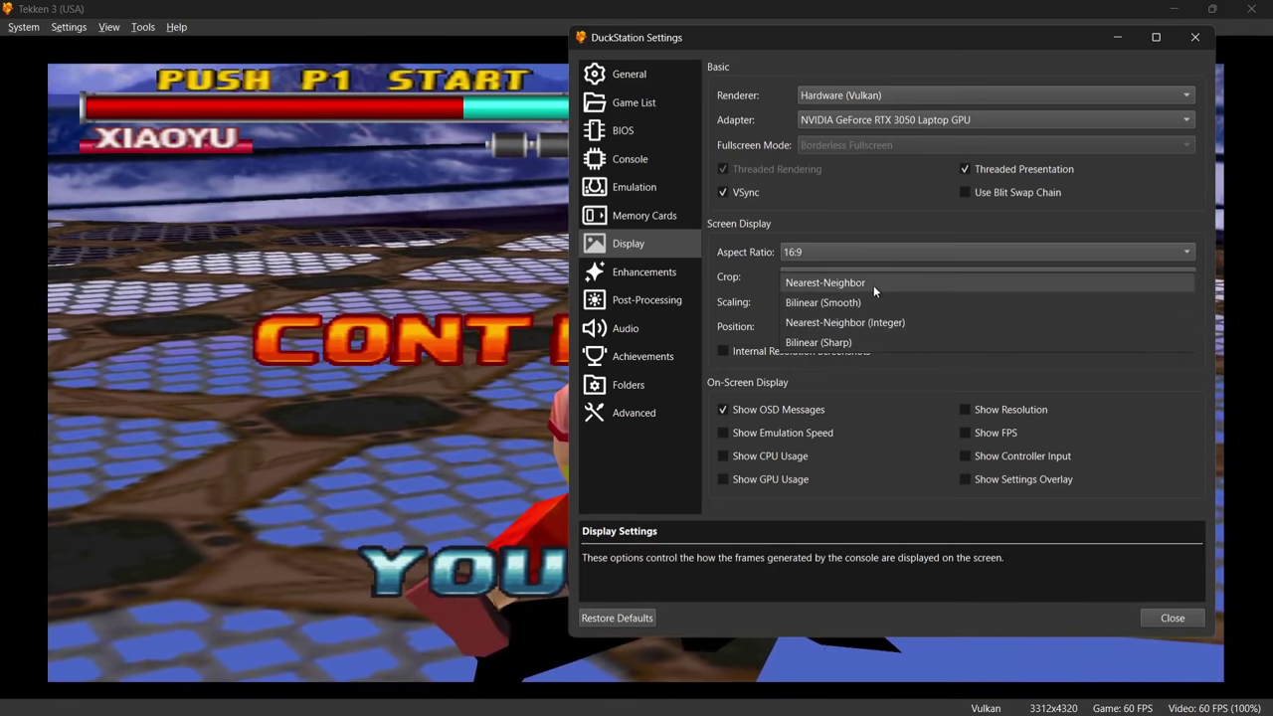
click(872, 284)
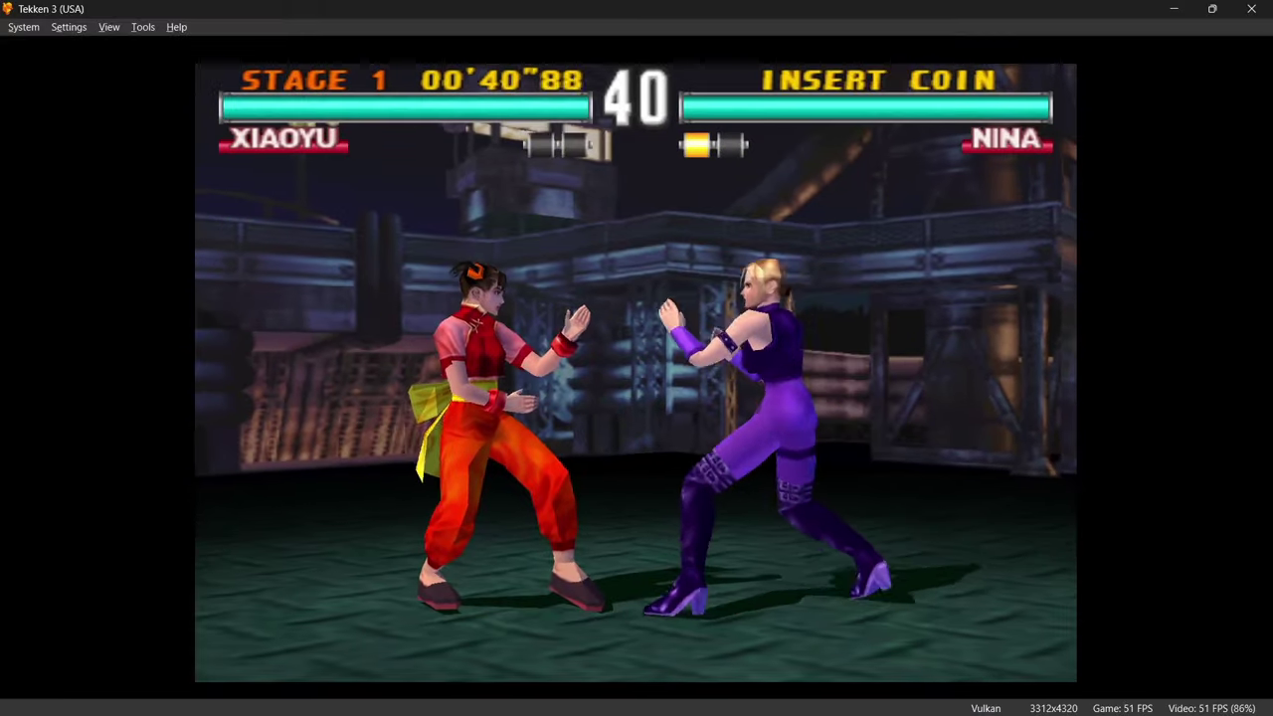
Change the Display aspect ratio from 4:3 to 16:9 and close settings
click(69, 27)
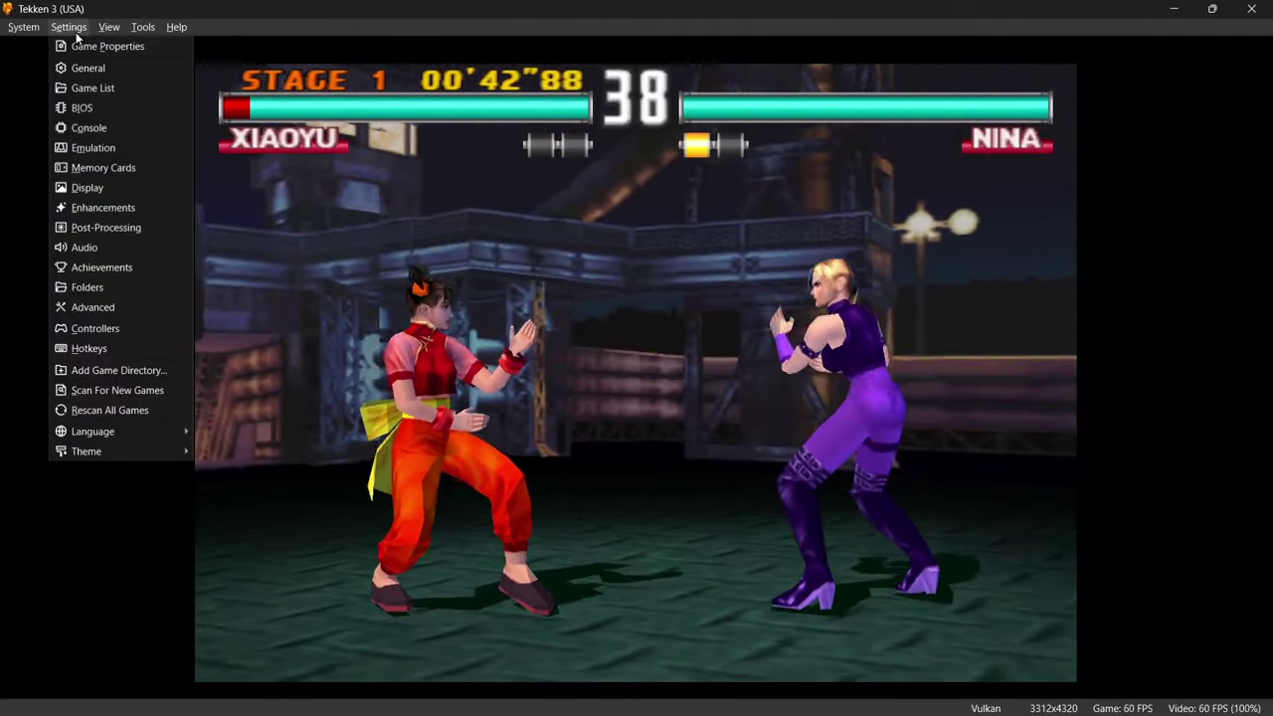
click(80, 188)
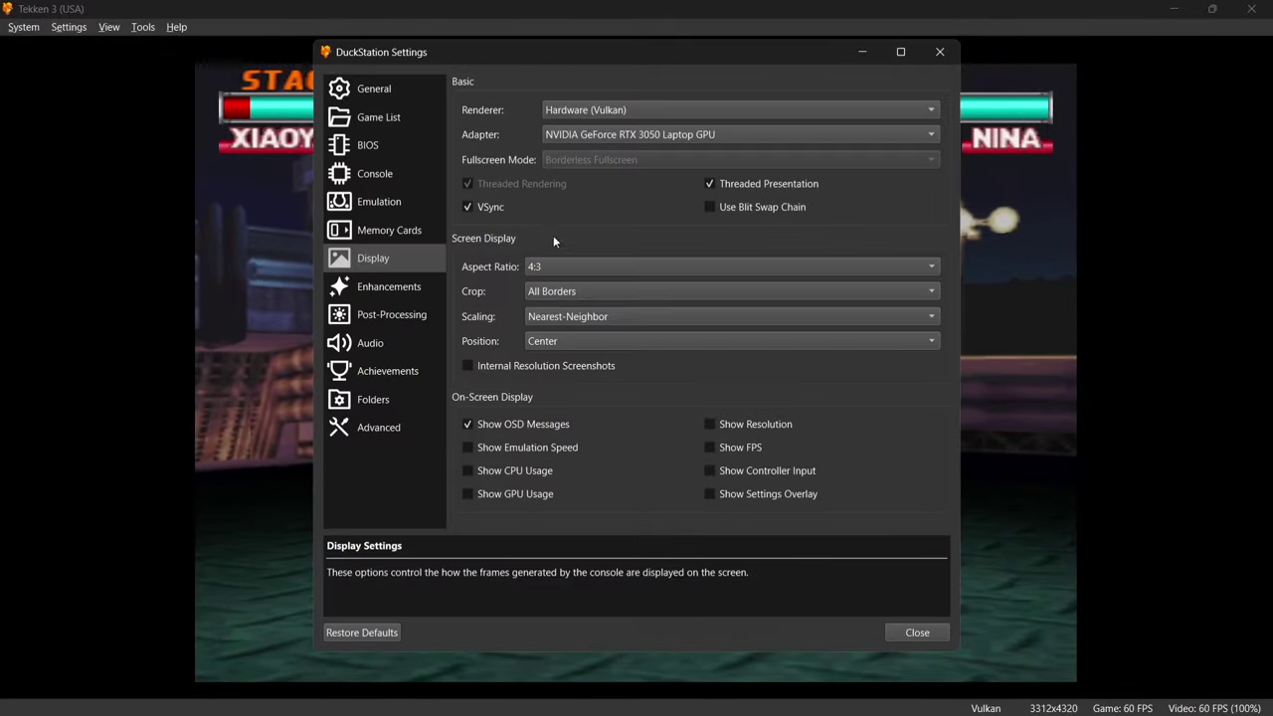
click(611, 274)
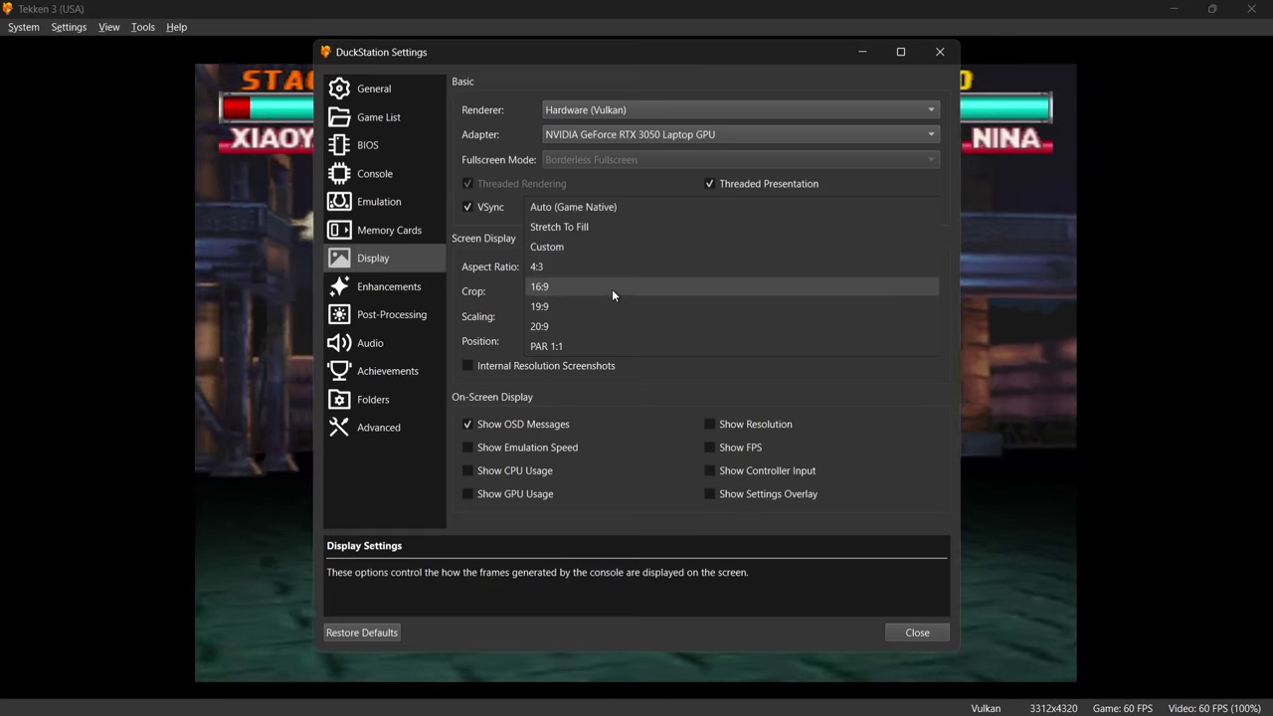
click(612, 288)
click(931, 636)
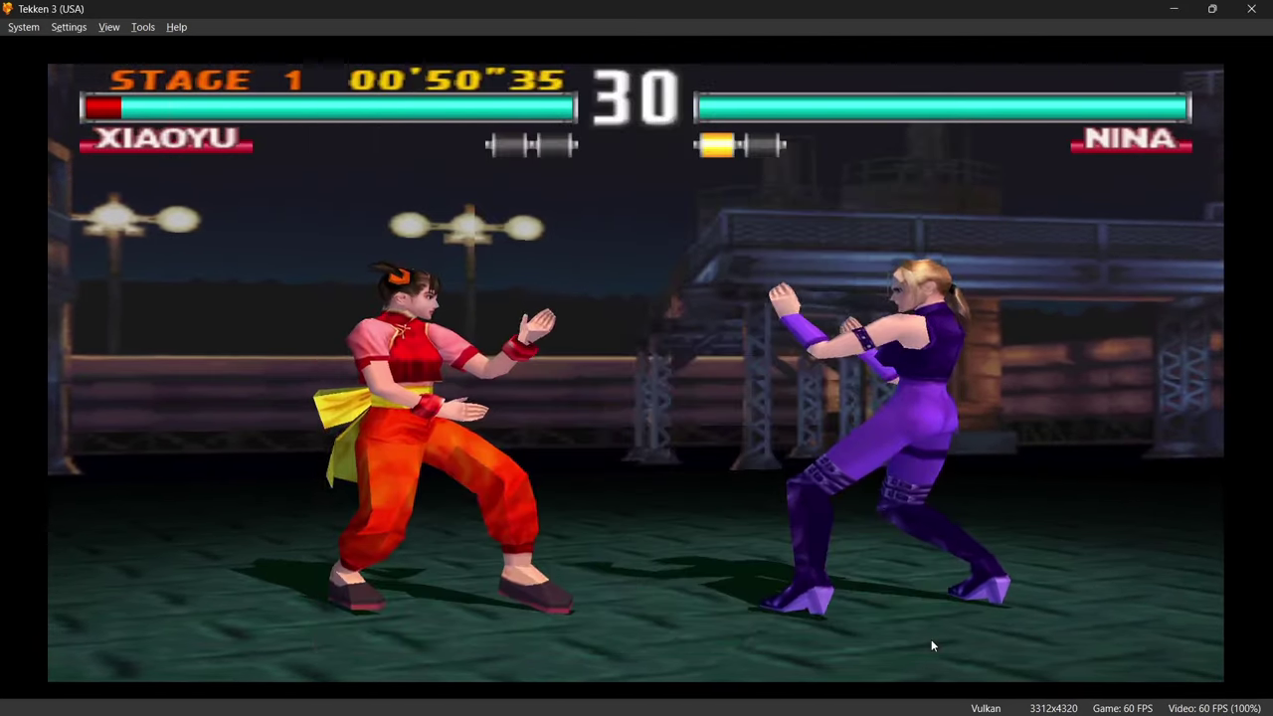
Show Tekken 3 fullscreen
double_click(1053, 568)
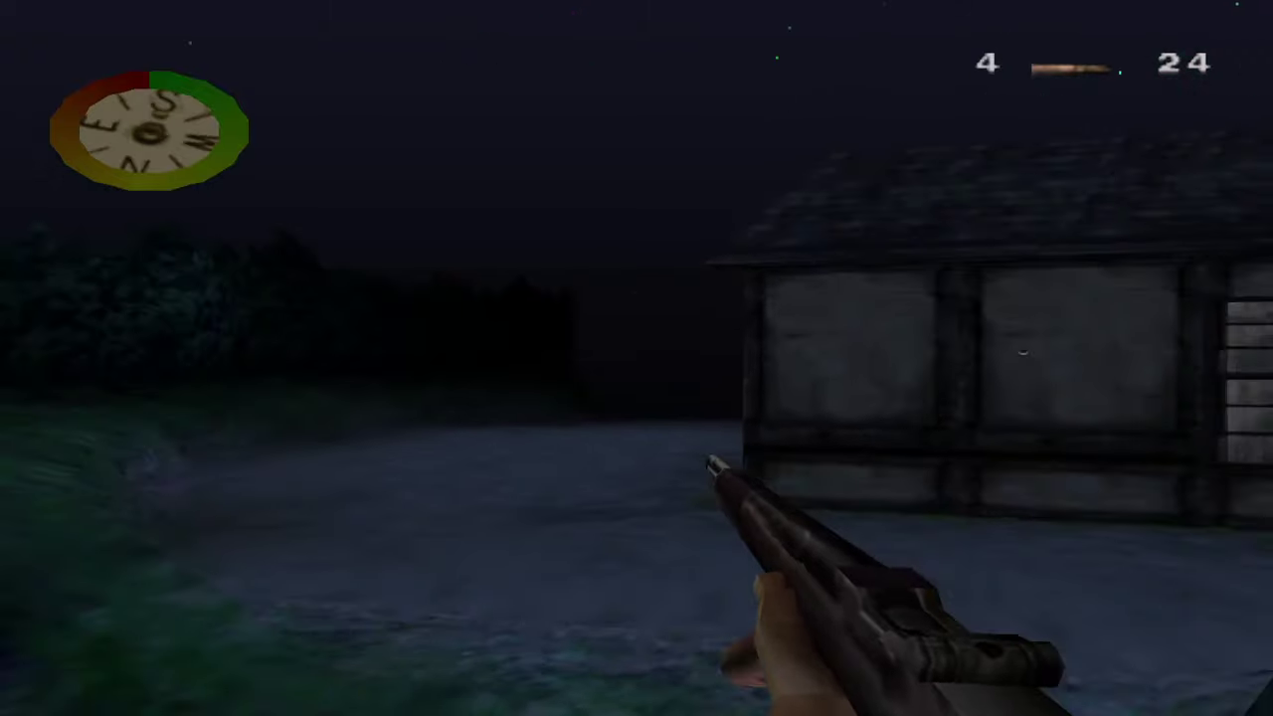
Turn toward the soldier by the building, shoot him down, then reload the rifle
key(d)
key(a)
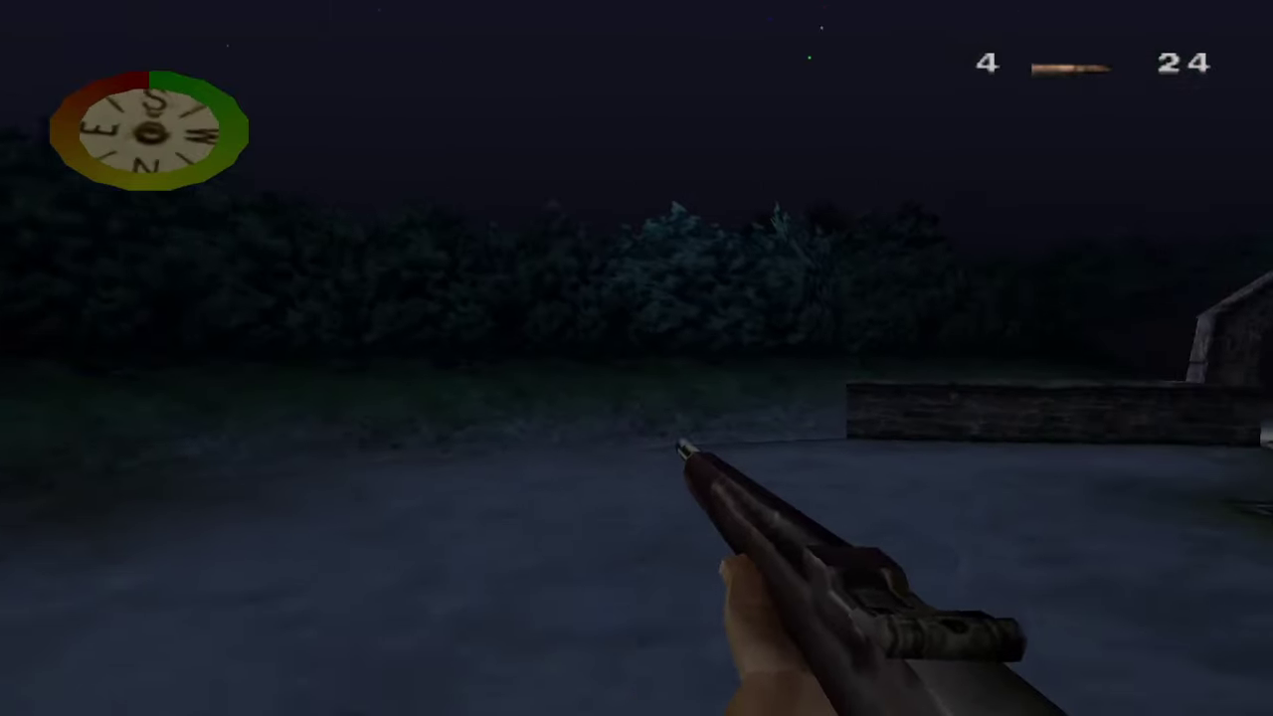
key(d)
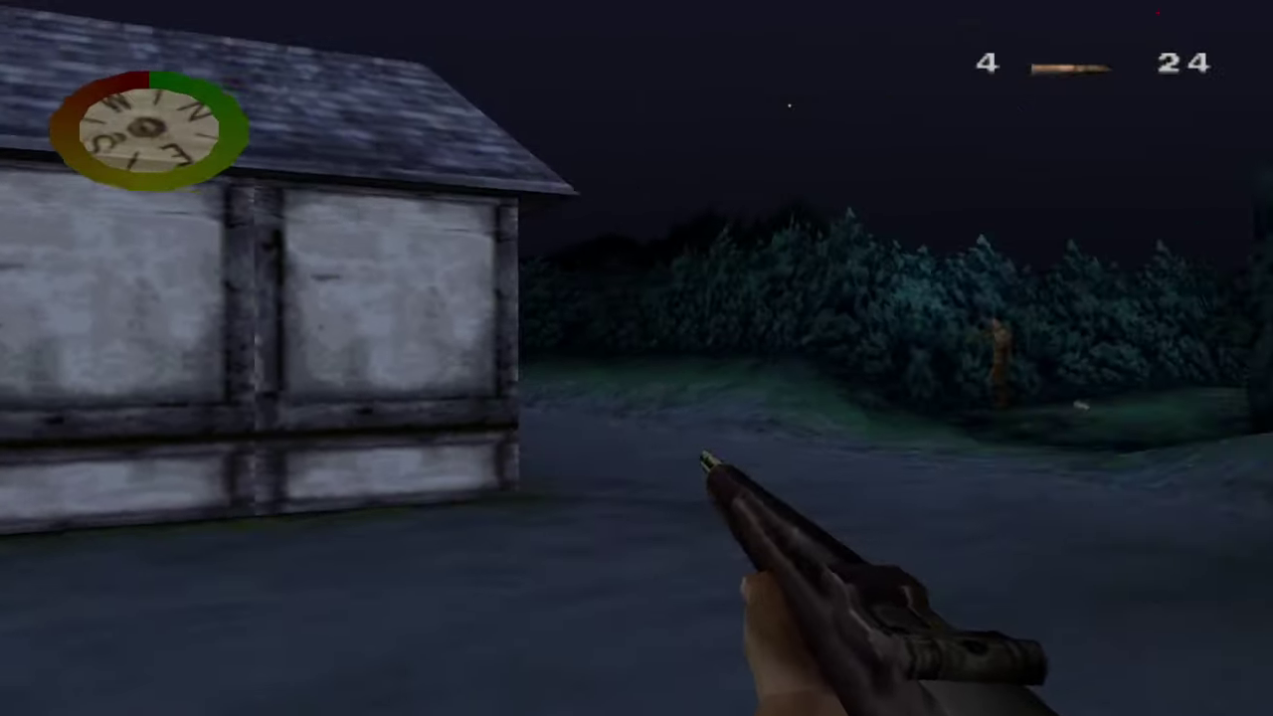
key(a)
key(ctrl)
key(a)
key(ctrl)
key(d)
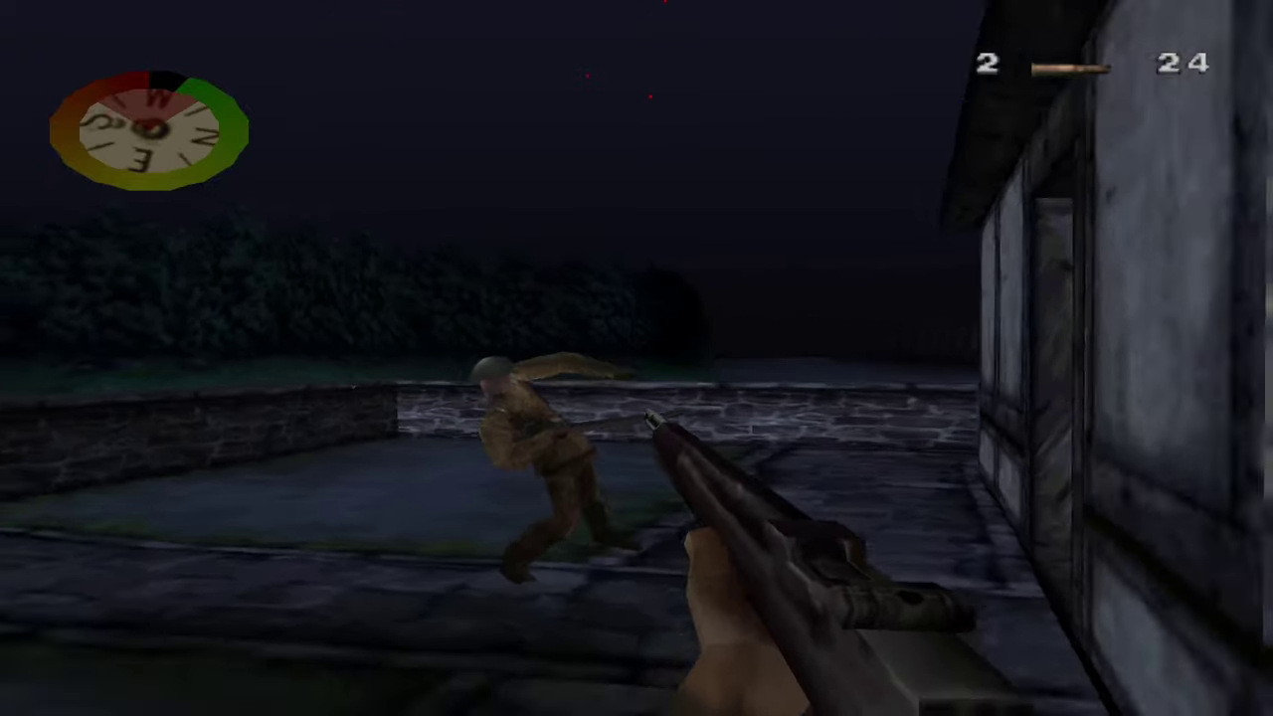
key(ctrl)
key(ctrl)
key(a)
key(r)
Walk through the stone arch onto the night road and face the distant soldier
key(d)
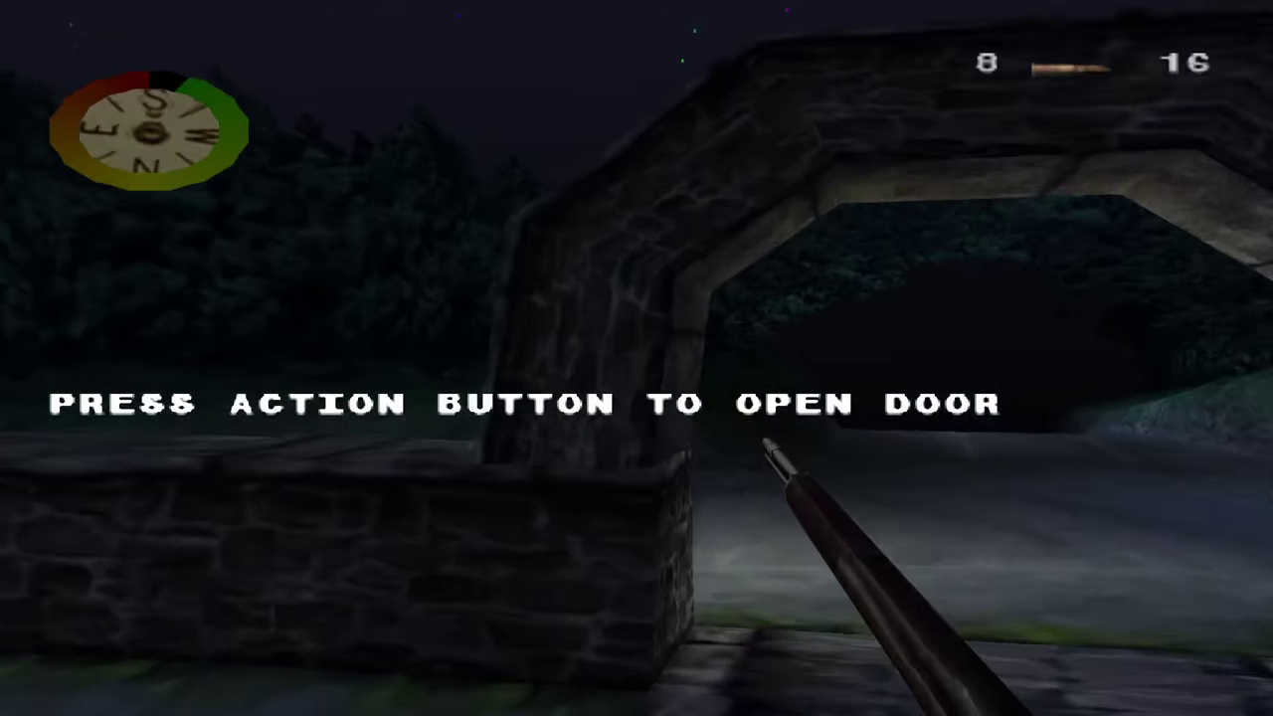
key(w)
key(w)
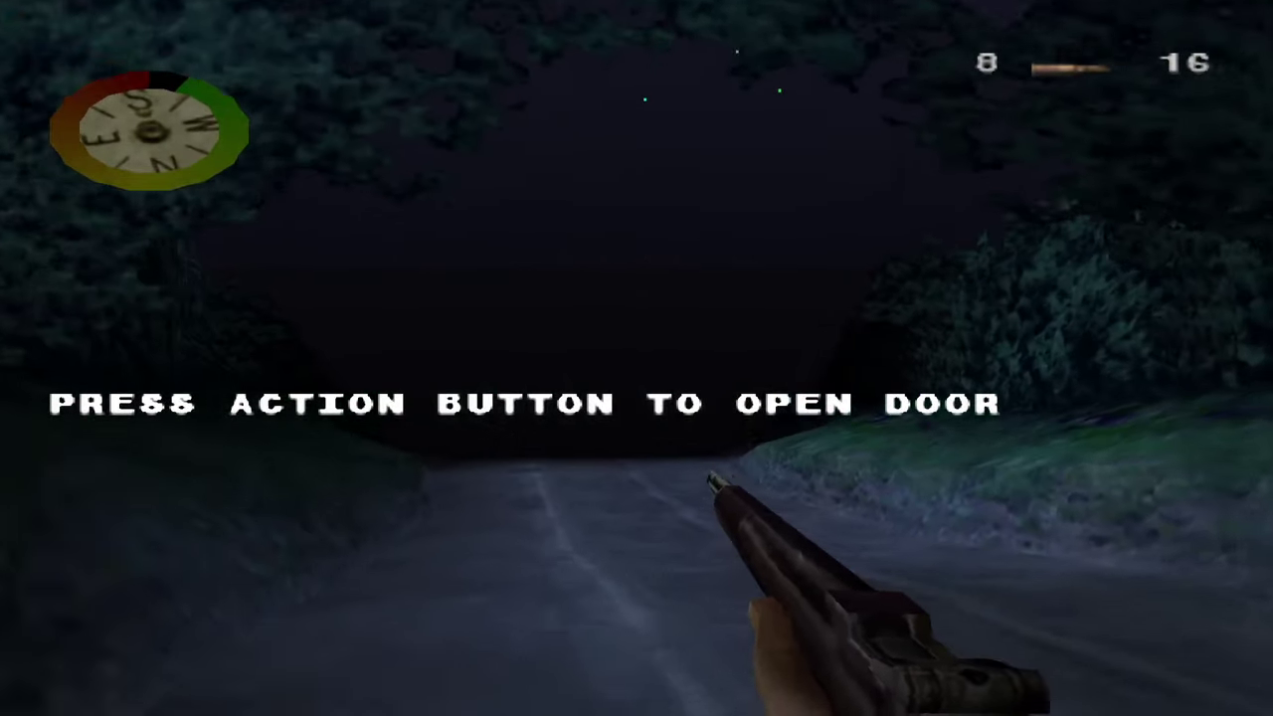
key(w)
key(a)
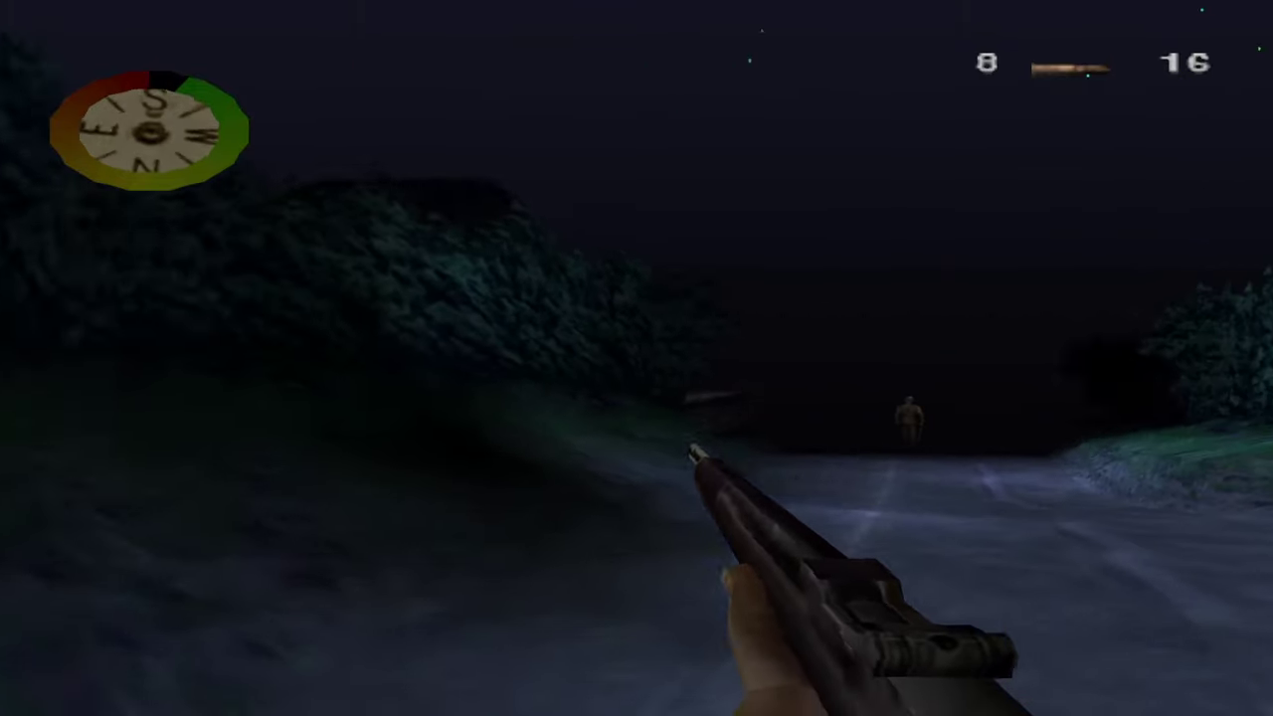
key(d)
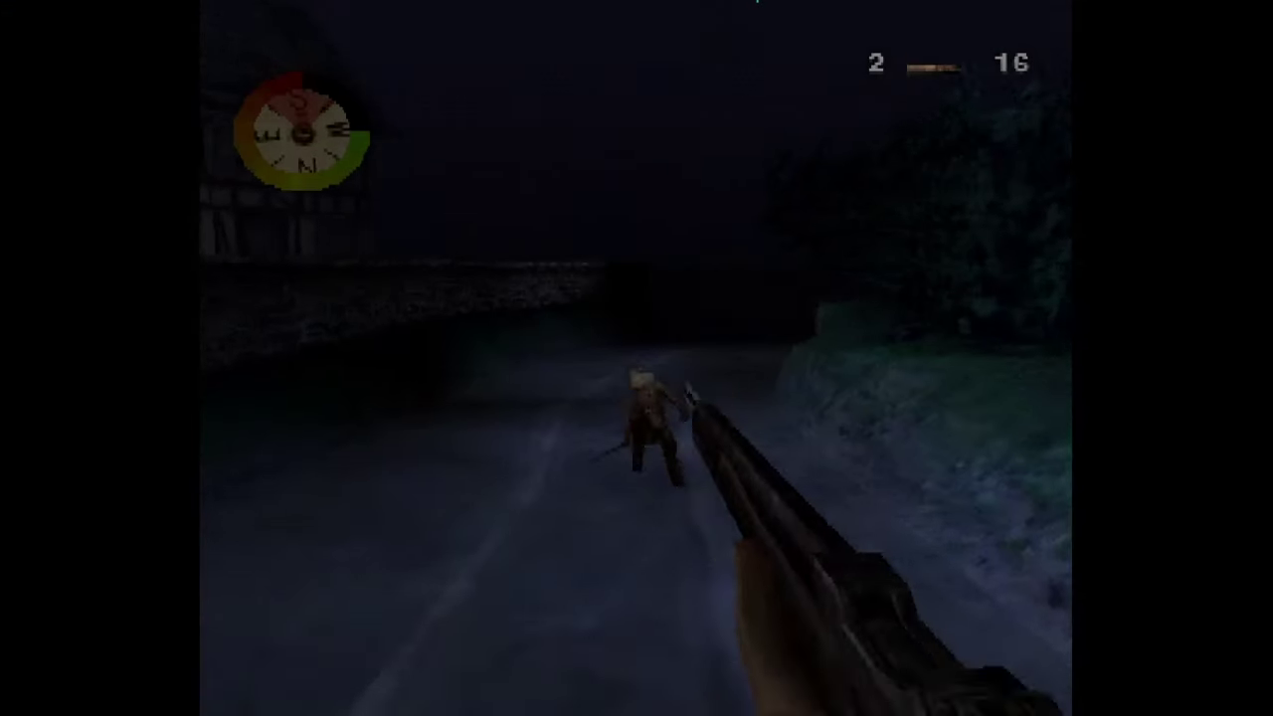
Turn right to follow the night road toward the fenced area with a signpost
key(d)
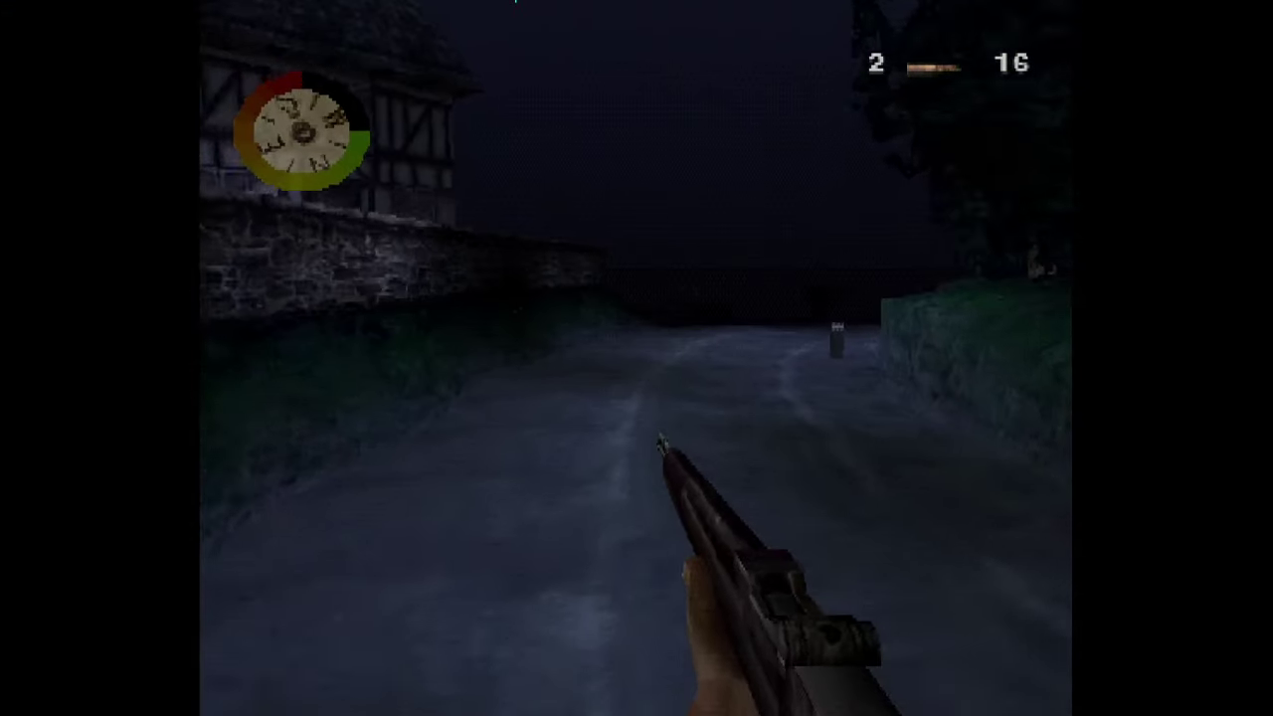
key(d)
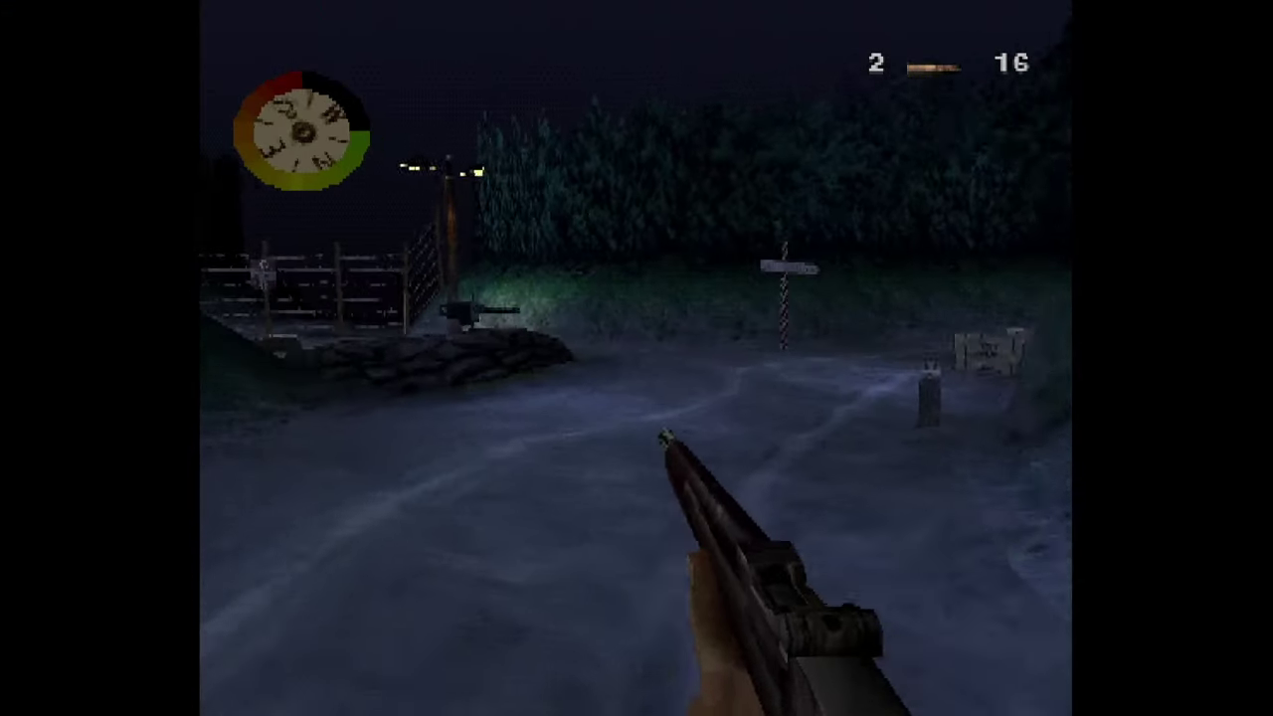